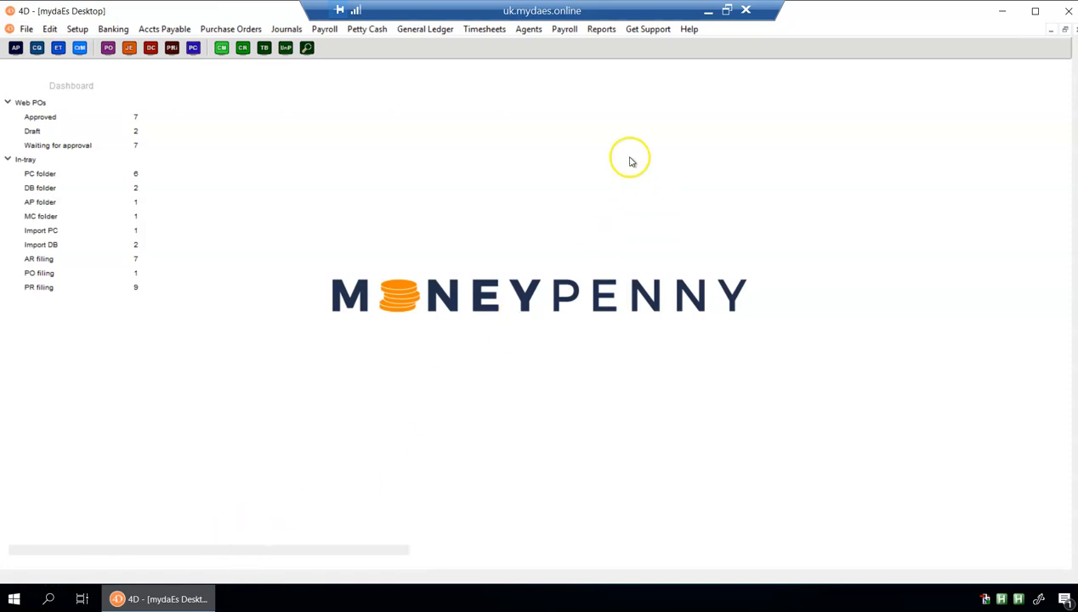
Step: Open the crew master file list from the Payroll menu
{"action": "left_click", "coordinate": [564, 30]}
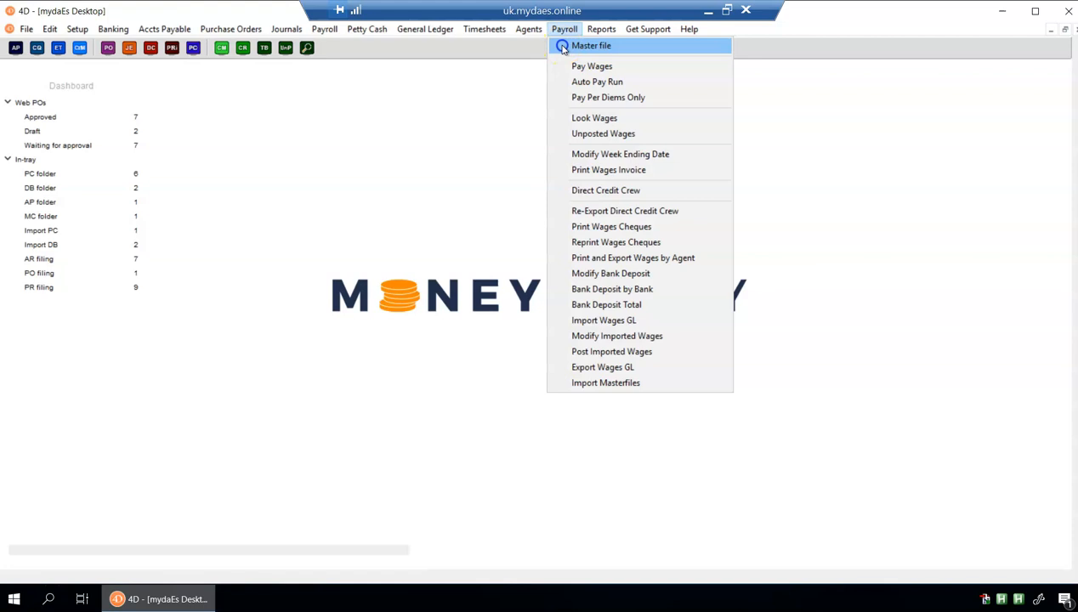
{"action": "left_click", "coordinate": [591, 46]}
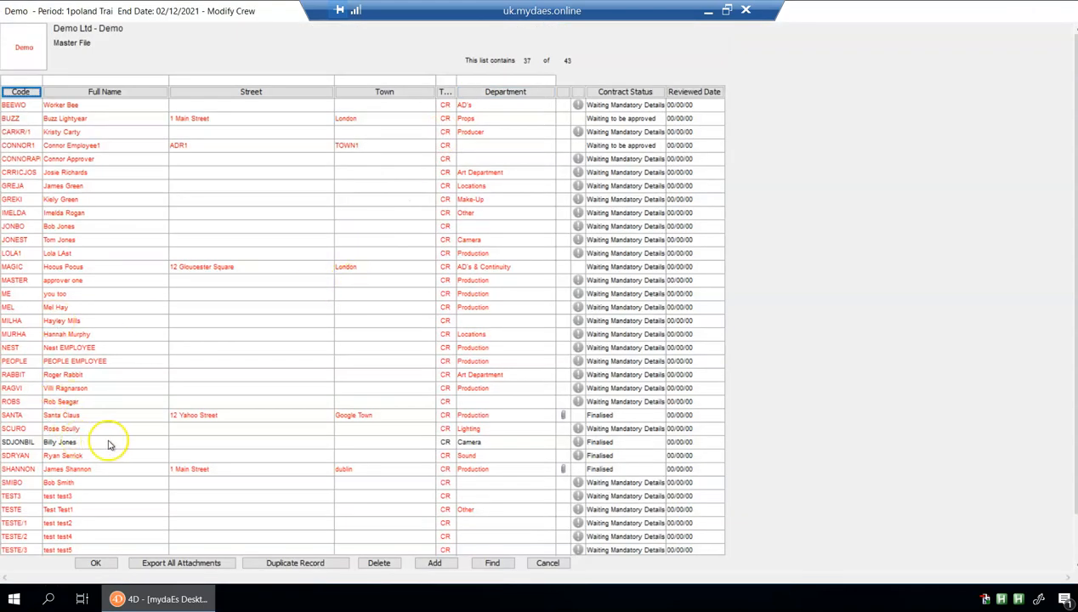
Step: Inspect an existing crew member's Web Admin settings, then show the portal's Payroll Options
{"action": "double_click", "coordinate": [89, 472]}
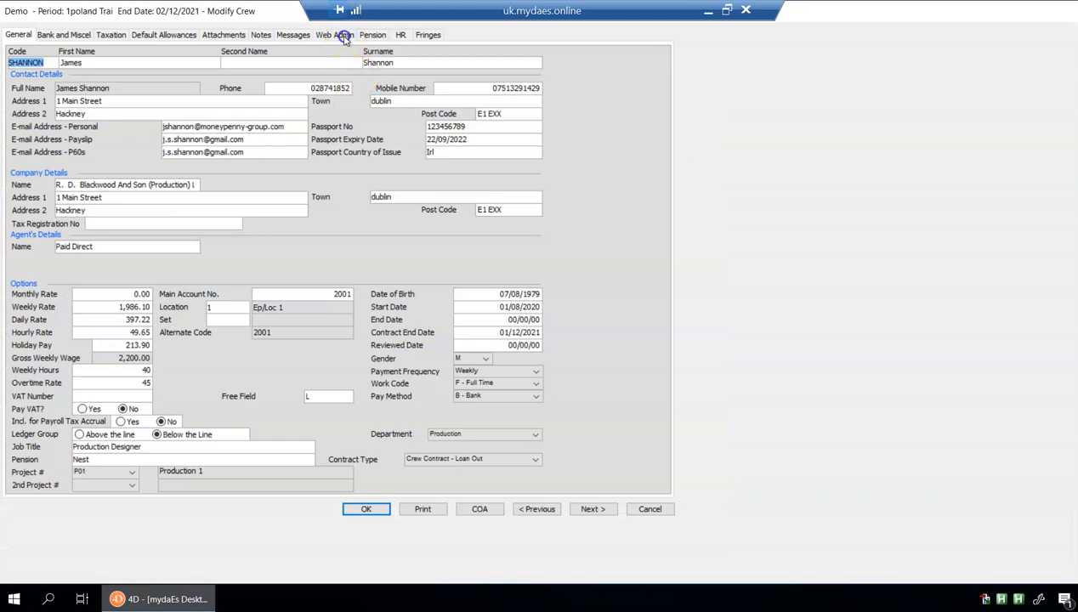
{"action": "left_click", "coordinate": [344, 37]}
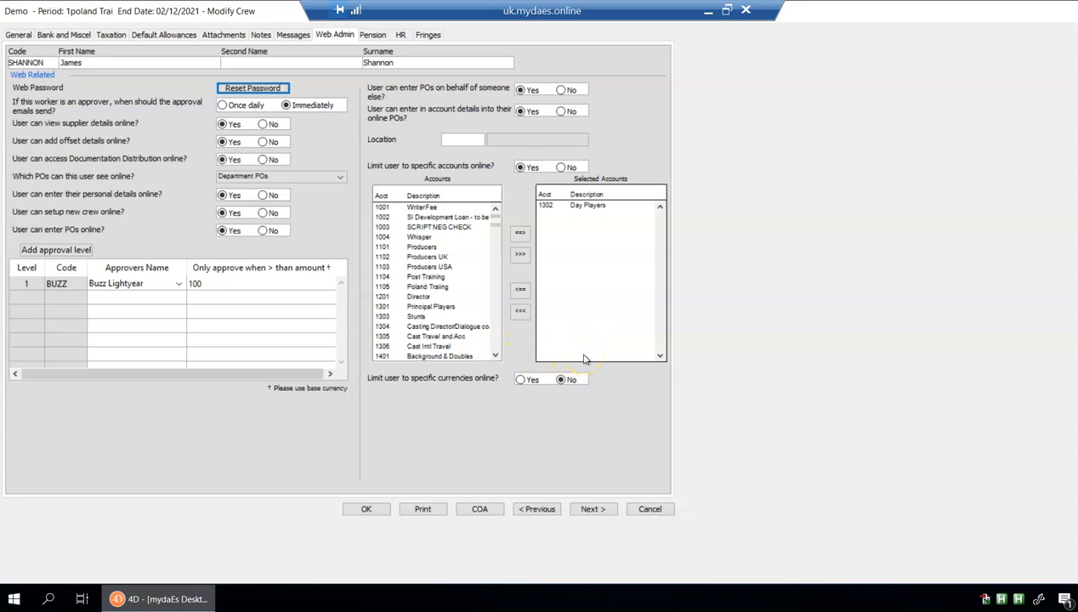
{"action": "left_click", "coordinate": [706, 11]}
{"action": "left_click", "coordinate": [204, 374]}
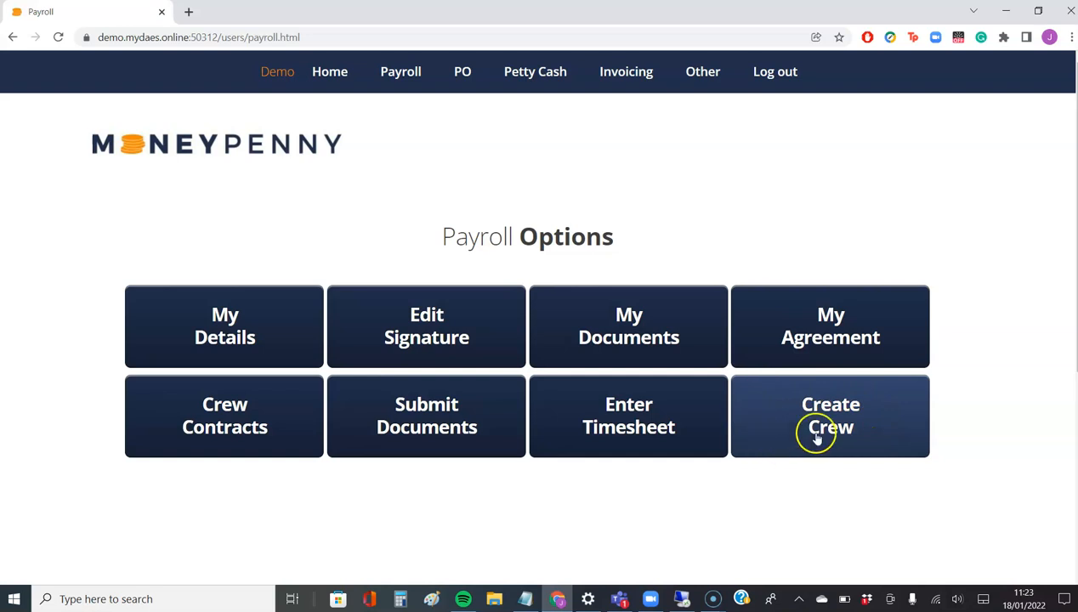
Step: Start a new crew member, entering the first name and the start of the last name
{"action": "left_click", "coordinate": [745, 438]}
{"action": "left_click", "coordinate": [575, 309]}
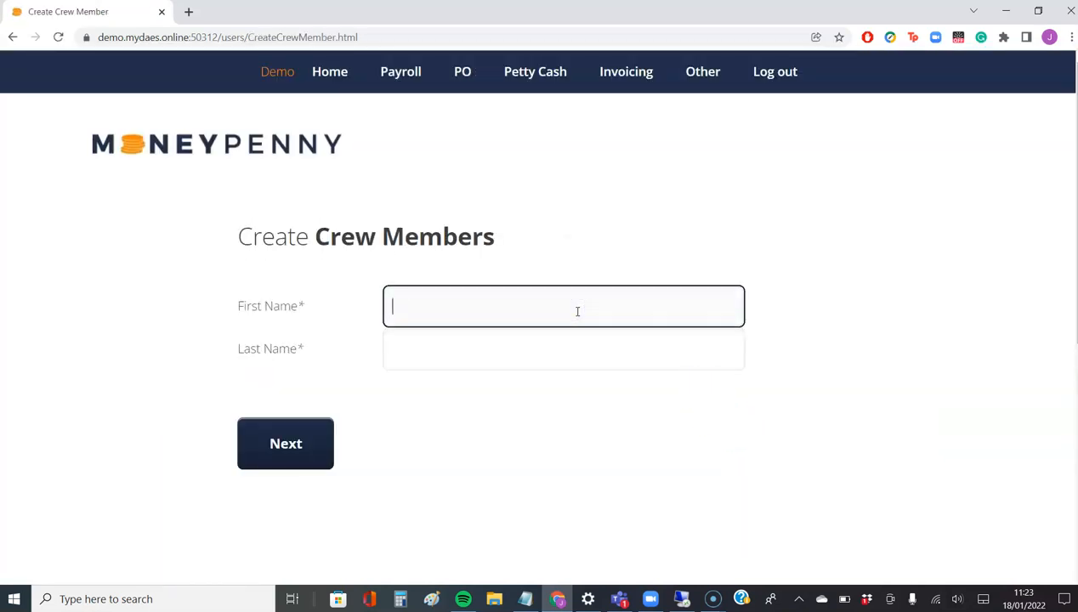
{"action": "type", "text": "James"}
{"action": "key", "text": "Tab"}
{"action": "type", "text": "Sm"}
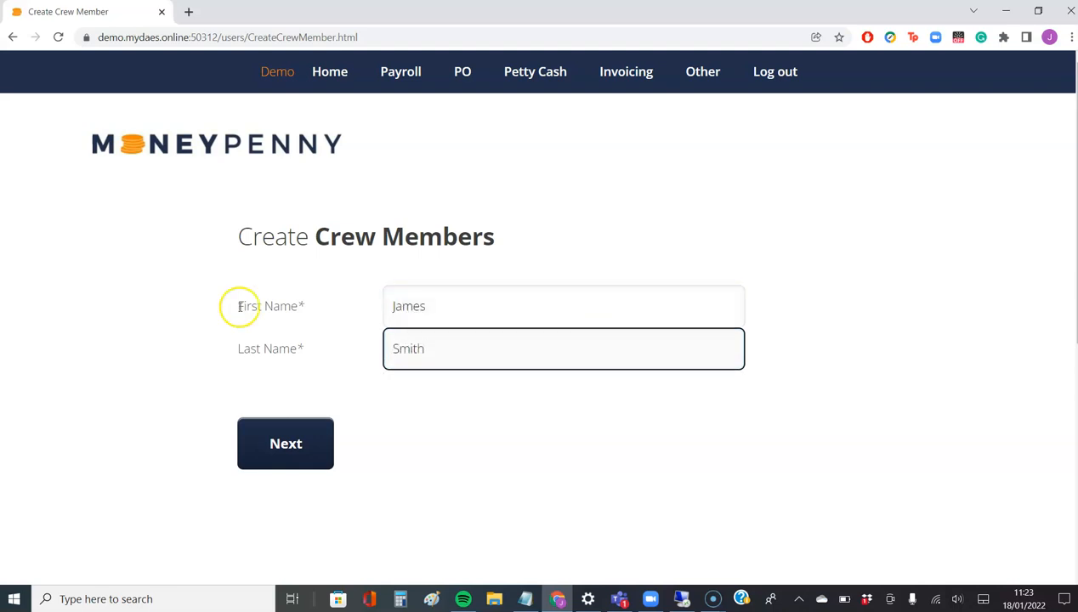
{"action": "left_click", "coordinate": [295, 432]}
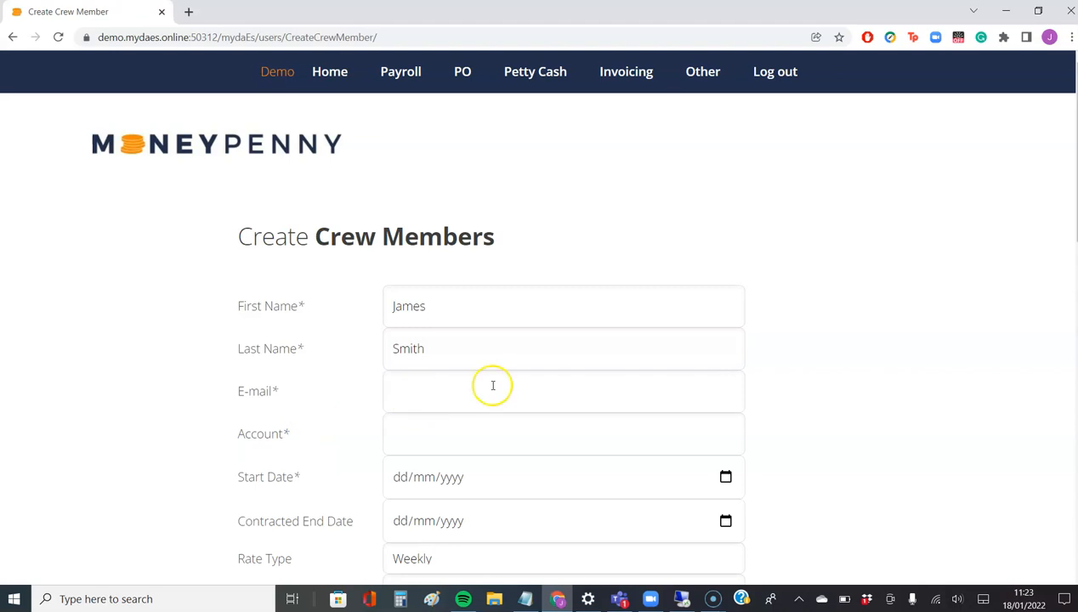
Step: Assign account 1302 - Day Players on the full crew details form
{"action": "scroll", "coordinate": [783, 367], "scroll_direction": "down", "scroll_amount": 1}
{"action": "scroll", "coordinate": [783, 366], "scroll_direction": "down", "scroll_amount": 2}
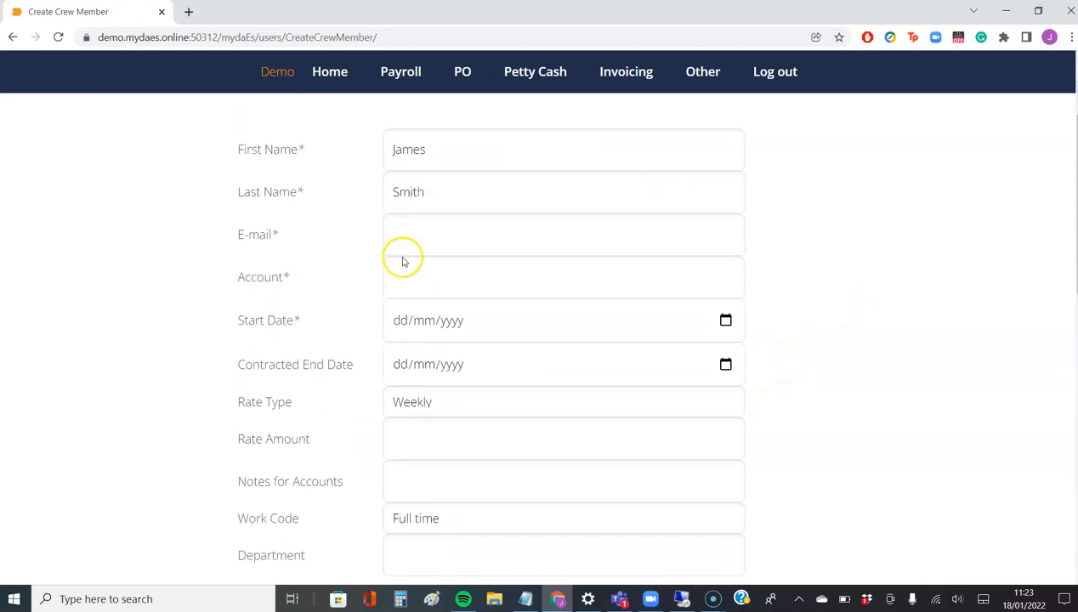
{"action": "left_click", "coordinate": [433, 277]}
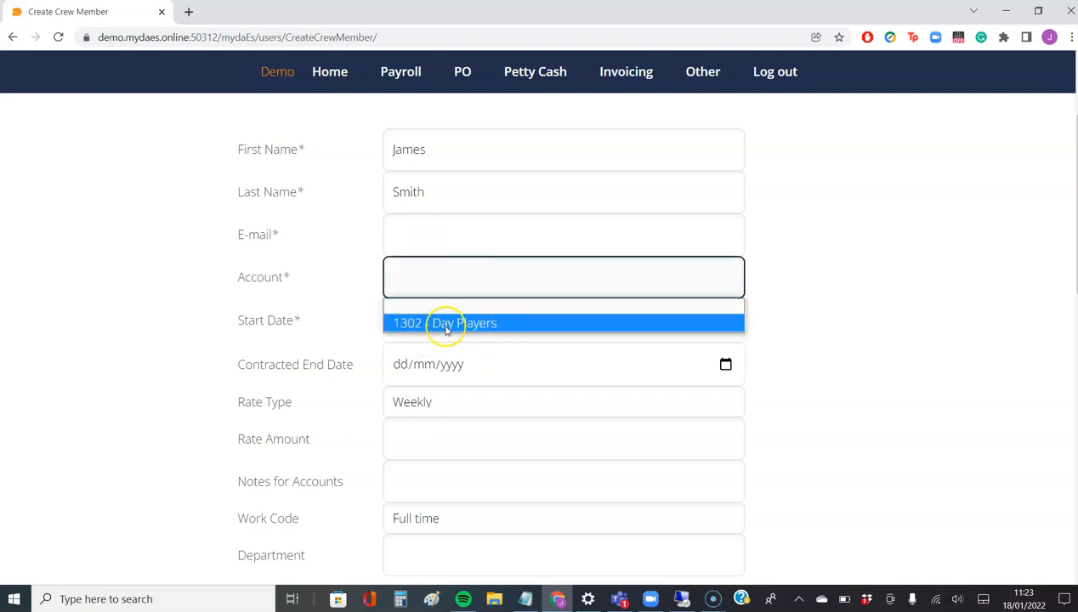
{"action": "left_click", "coordinate": [509, 324]}
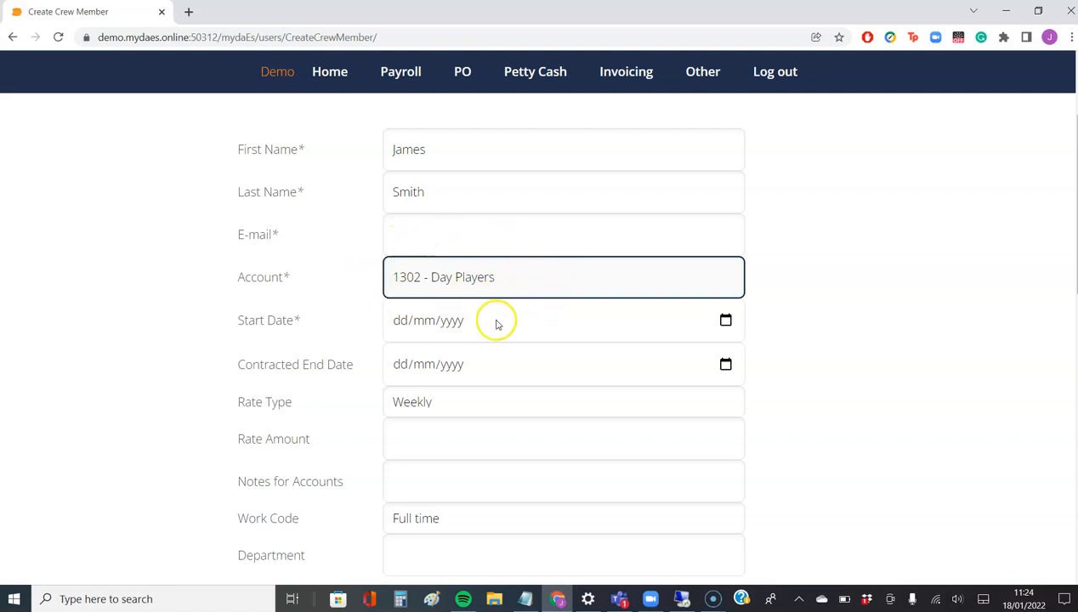
{"action": "left_click", "coordinate": [473, 366]}
{"action": "left_click", "coordinate": [327, 399]}
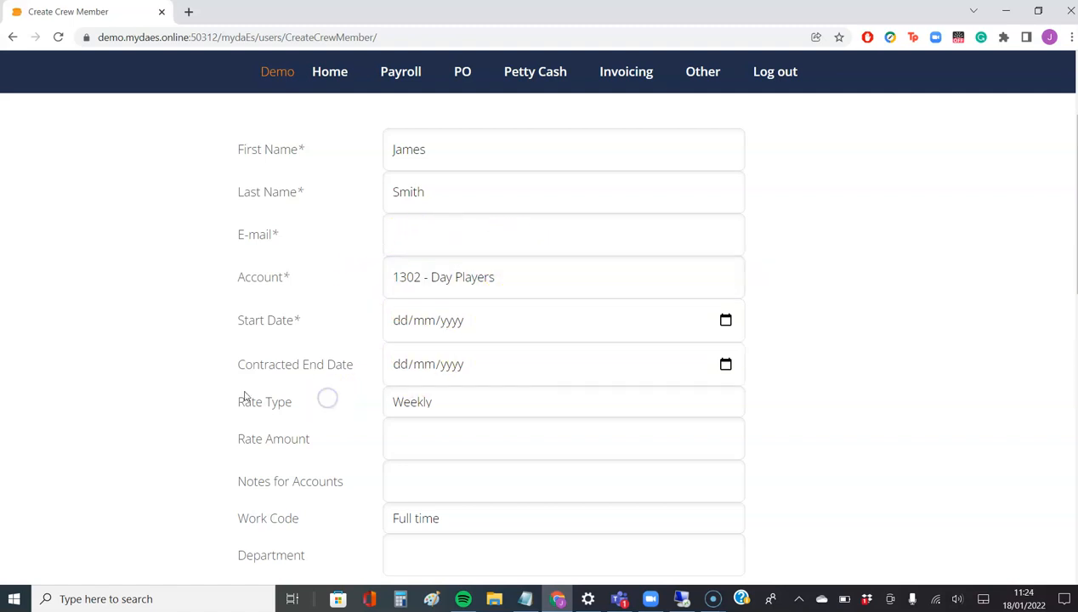
{"action": "scroll", "coordinate": [244, 396], "scroll_direction": "down", "scroll_amount": 3}
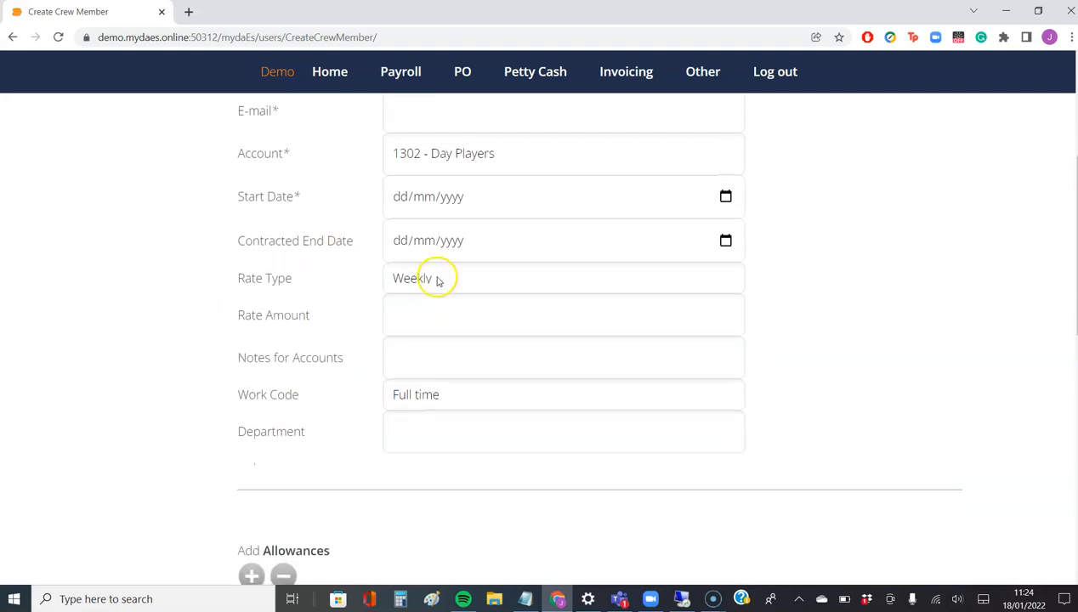
{"action": "left_click", "coordinate": [438, 281]}
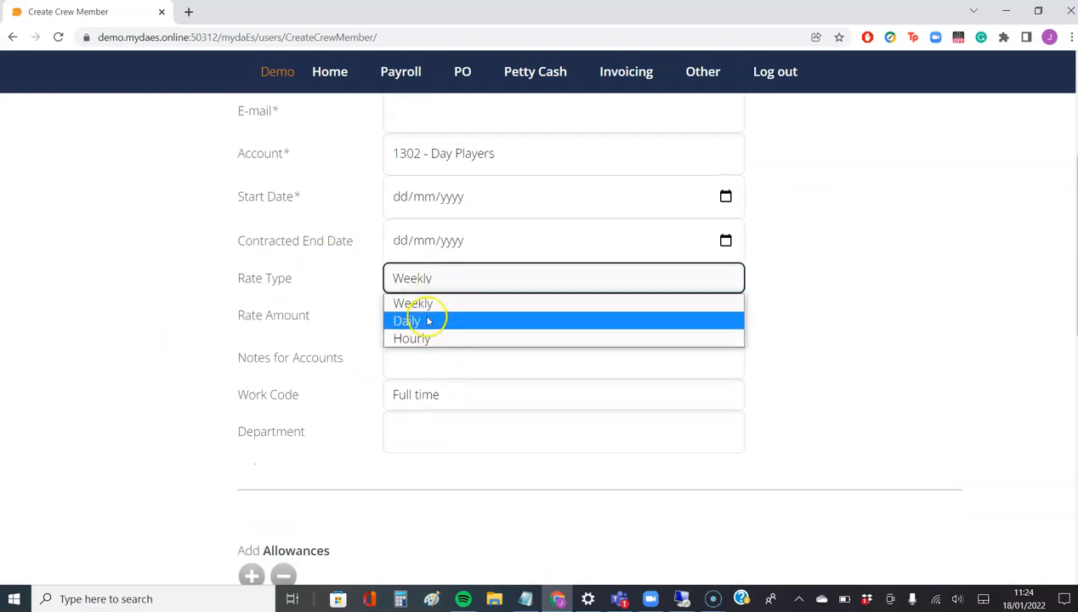
{"action": "left_click", "coordinate": [313, 280]}
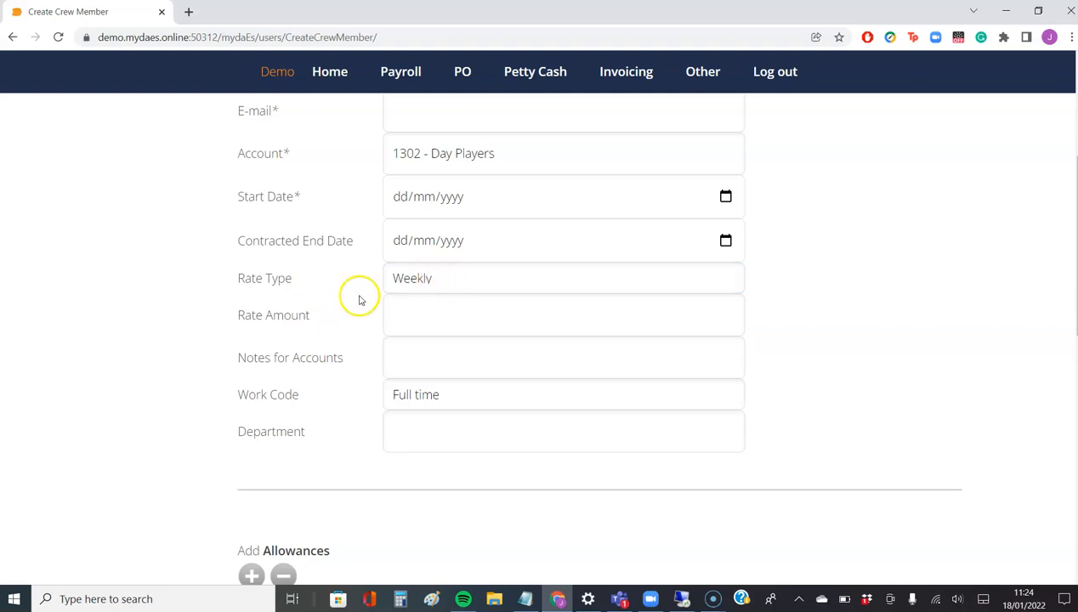
{"action": "left_click_drag", "start_coordinate": [245, 315], "coordinate": [336, 323]}
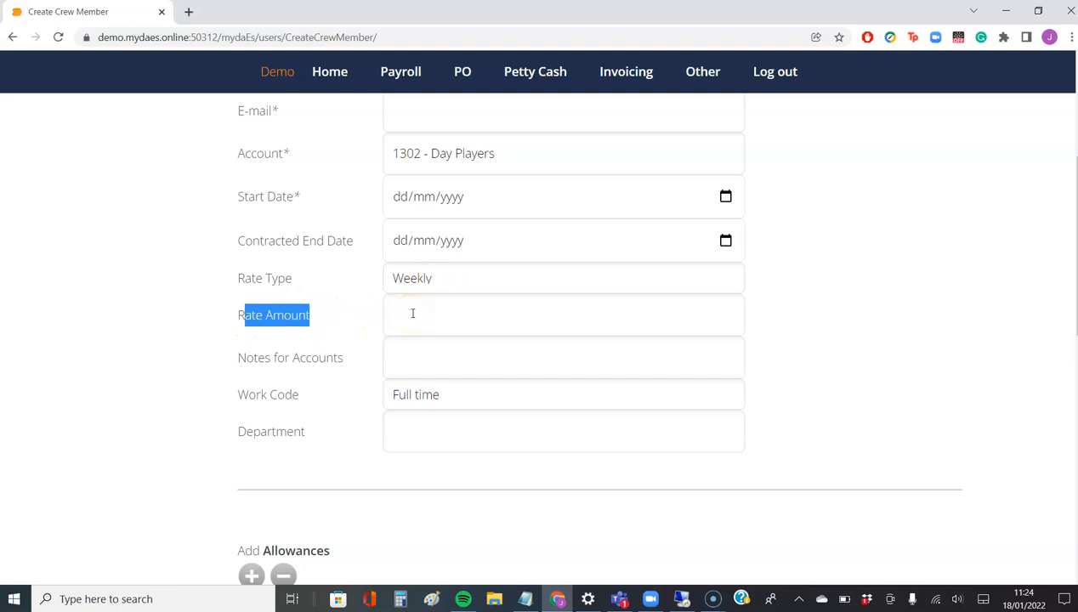
{"action": "left_click", "coordinate": [320, 355]}
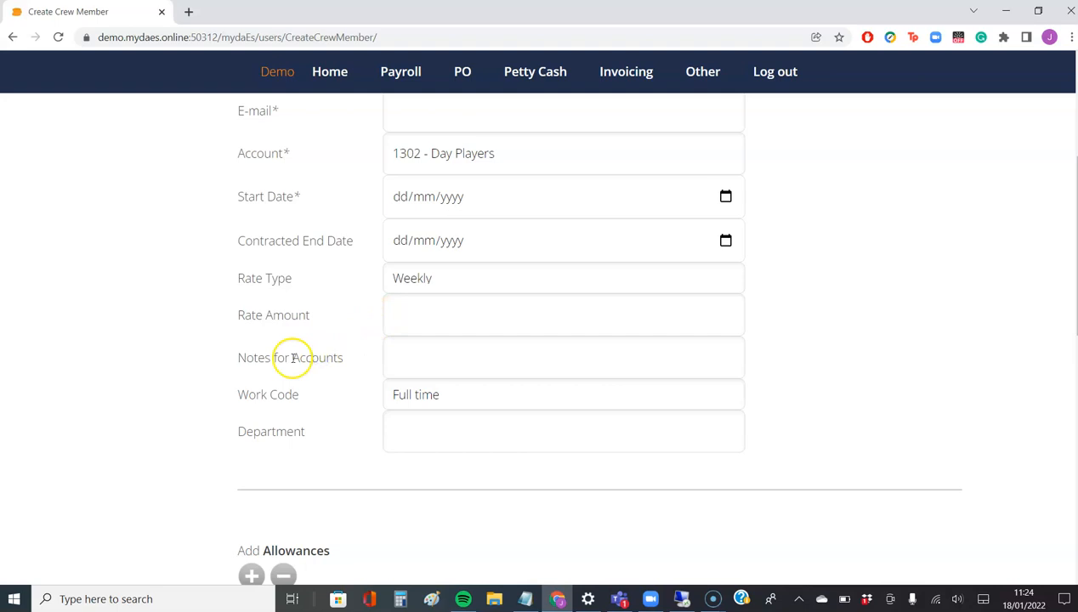
{"action": "left_click", "coordinate": [422, 354]}
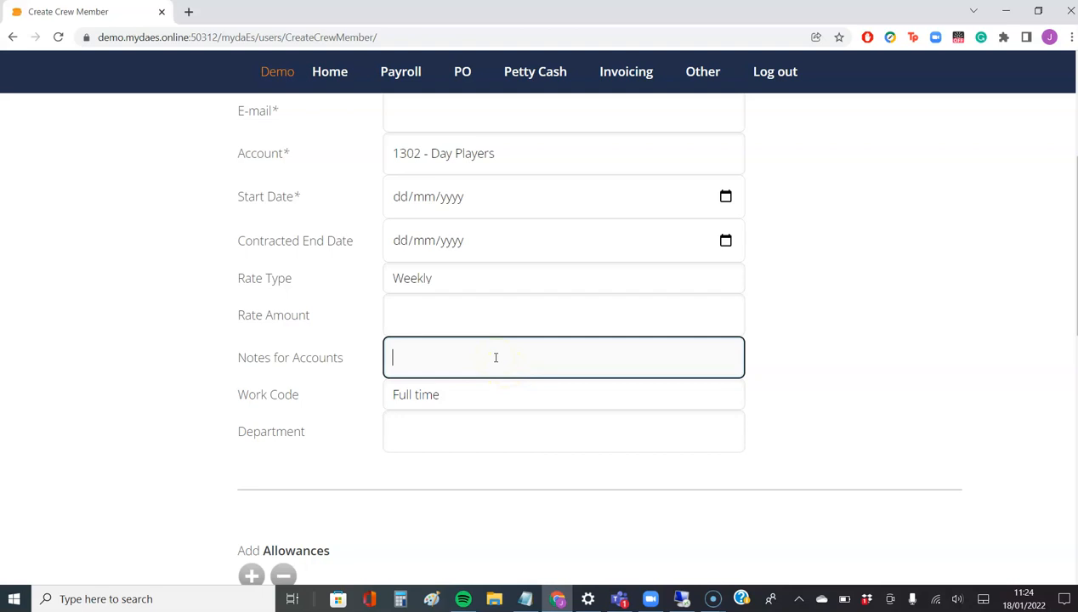
{"action": "scroll", "coordinate": [496, 357], "scroll_direction": "down", "scroll_amount": 2}
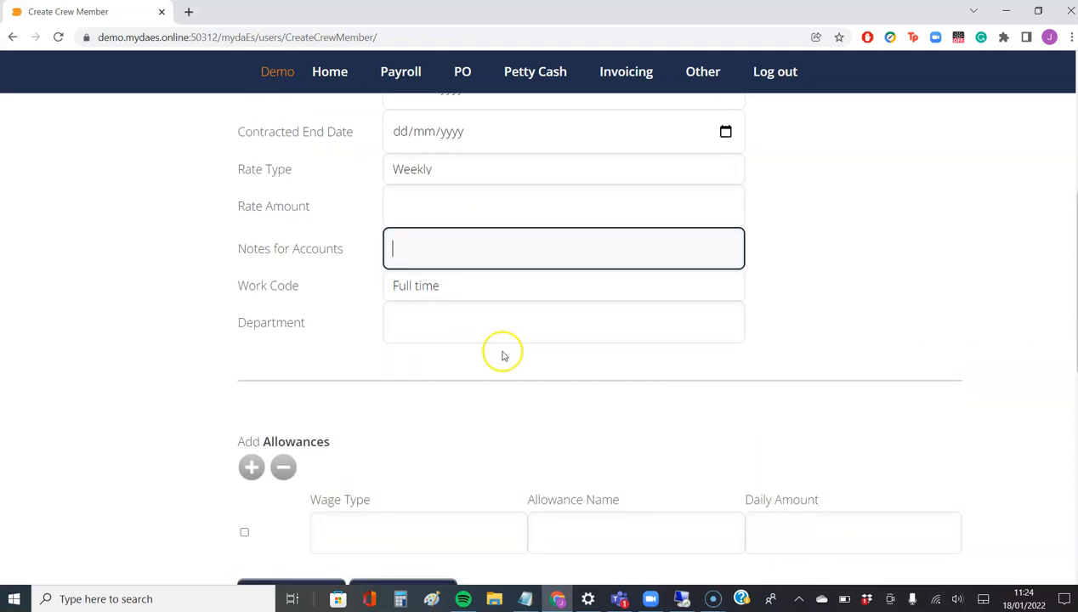
{"action": "left_click", "coordinate": [447, 288]}
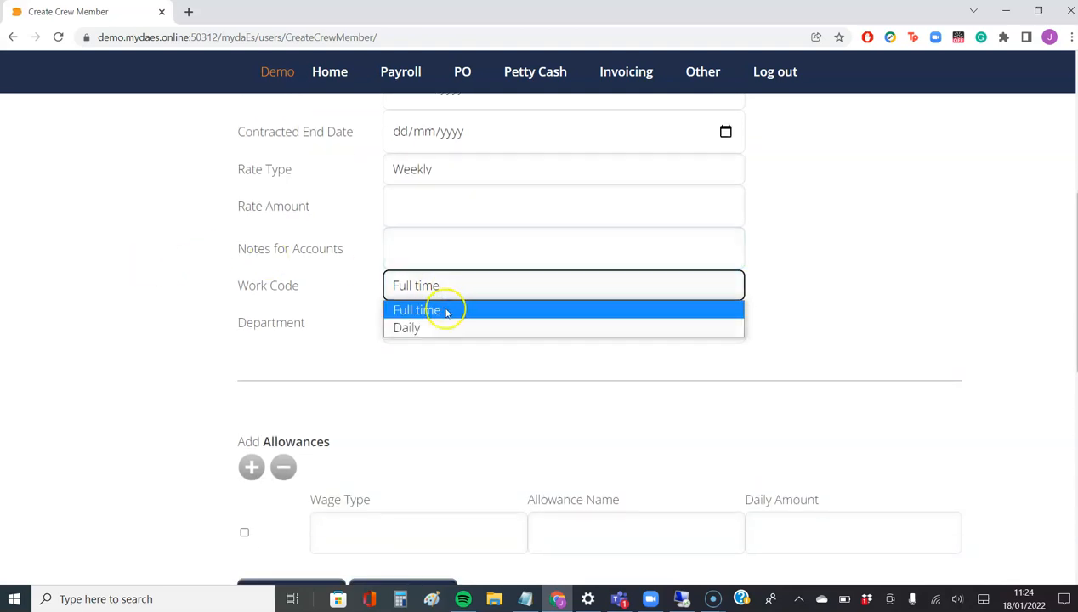
{"action": "left_click", "coordinate": [349, 283]}
{"action": "left_click", "coordinate": [437, 331]}
{"action": "left_click", "coordinate": [341, 348]}
Step: Clear the existing Live Away allowance's wage type, name and daily amount fields
{"action": "scroll", "coordinate": [391, 422], "scroll_direction": "down", "scroll_amount": 2}
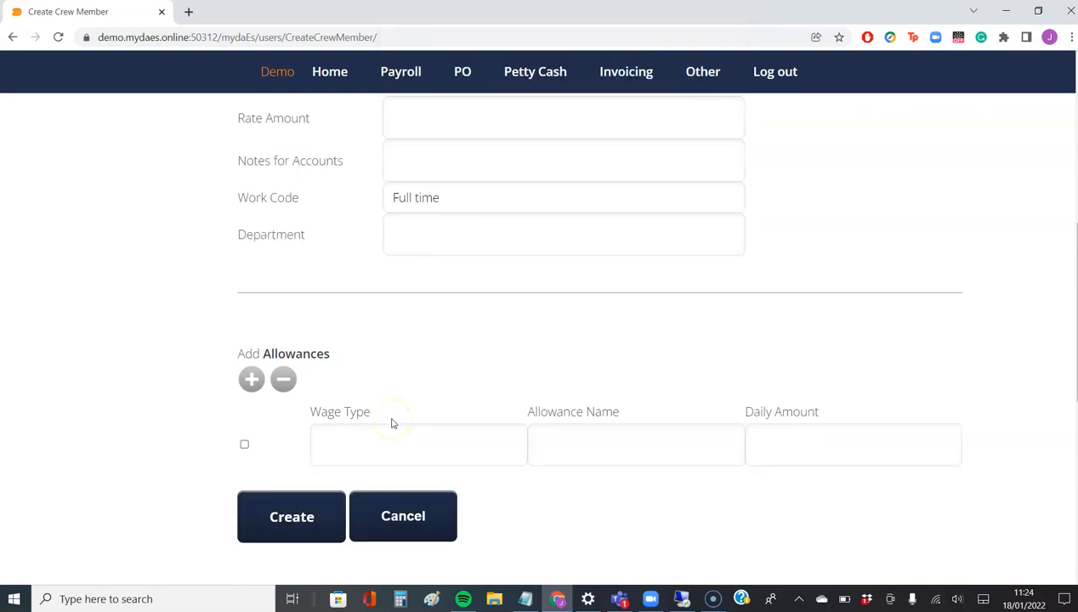
{"action": "scroll", "coordinate": [392, 423], "scroll_direction": "down", "scroll_amount": 1}
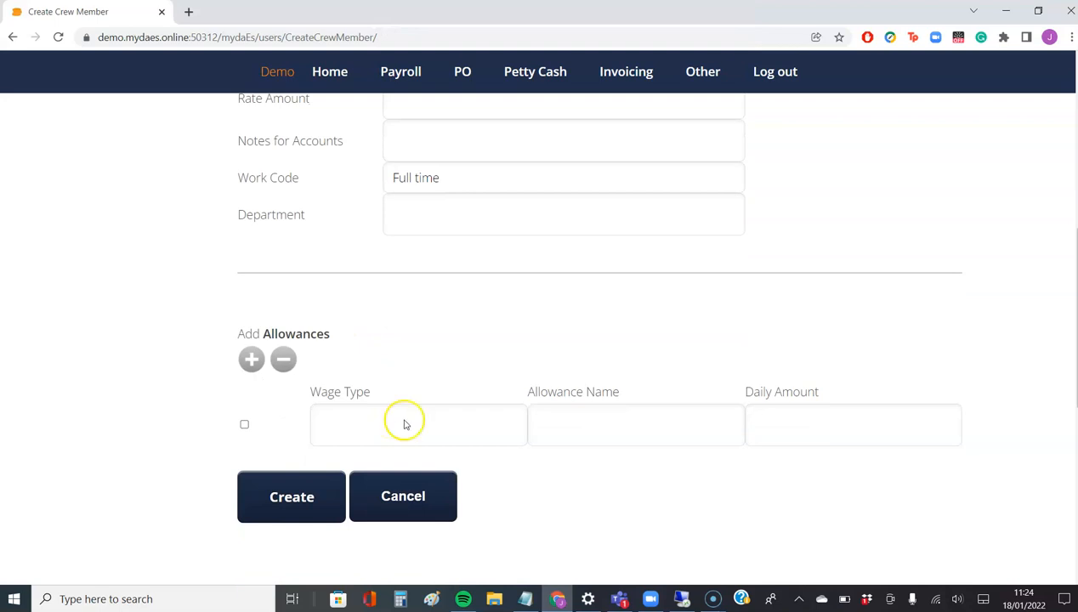
{"action": "left_click", "coordinate": [404, 424]}
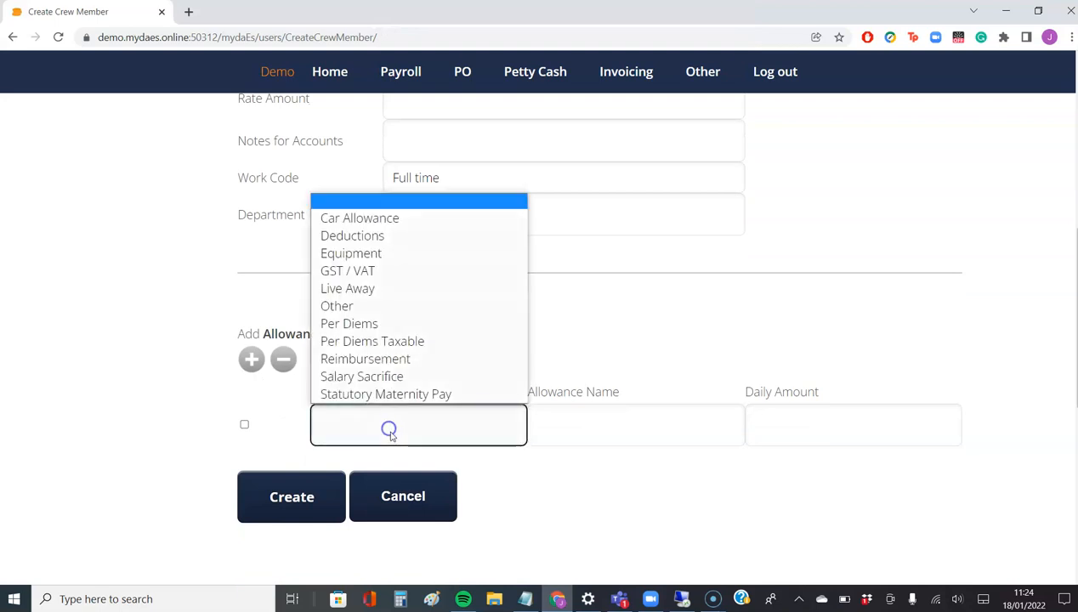
{"action": "left_click", "coordinate": [372, 290]}
{"action": "left_click", "coordinate": [398, 431]}
{"action": "left_click", "coordinate": [645, 316]}
{"action": "left_click", "coordinate": [577, 419]}
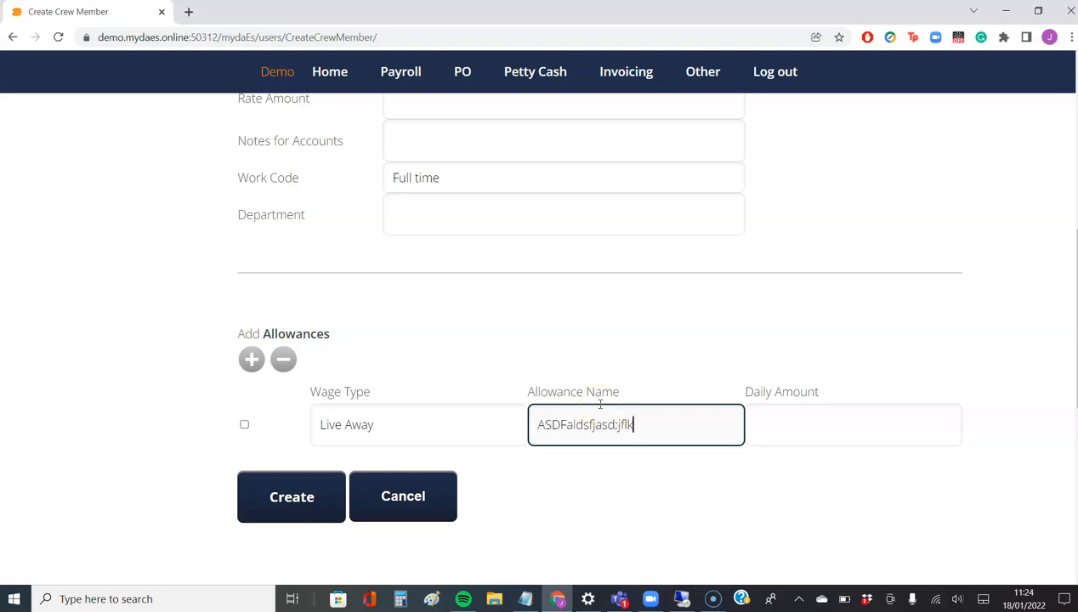
{"action": "left_click", "coordinate": [850, 415]}
{"action": "left_click_drag", "start_coordinate": [745, 392], "coordinate": [799, 421]}
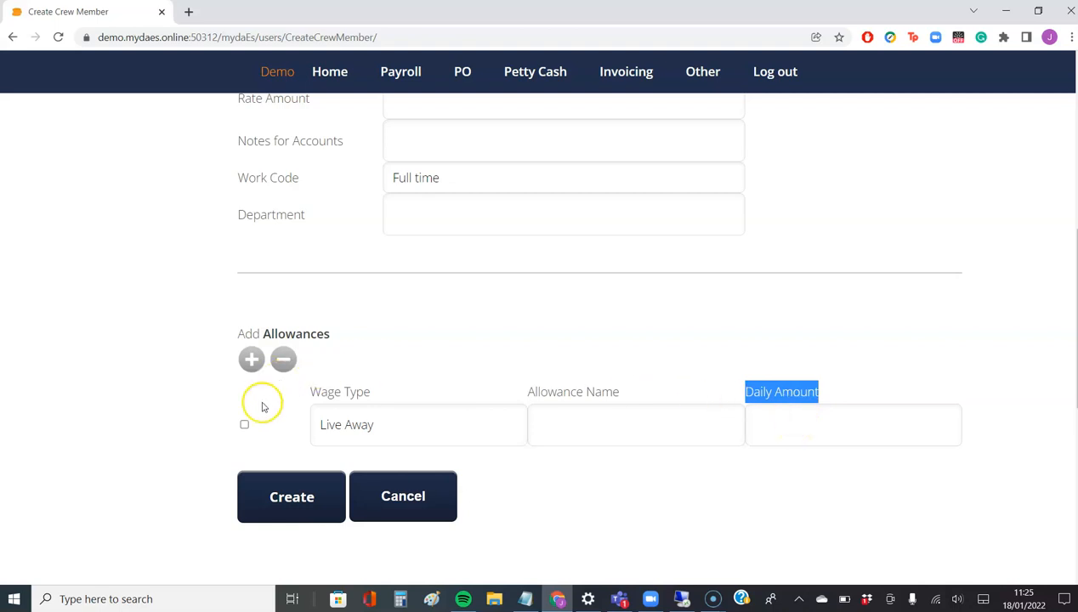
Step: Add three blank allowance rows, then delete the extra rows and the Live Away row
{"action": "left_click", "coordinate": [252, 361]}
{"action": "left_click", "coordinate": [252, 360]}
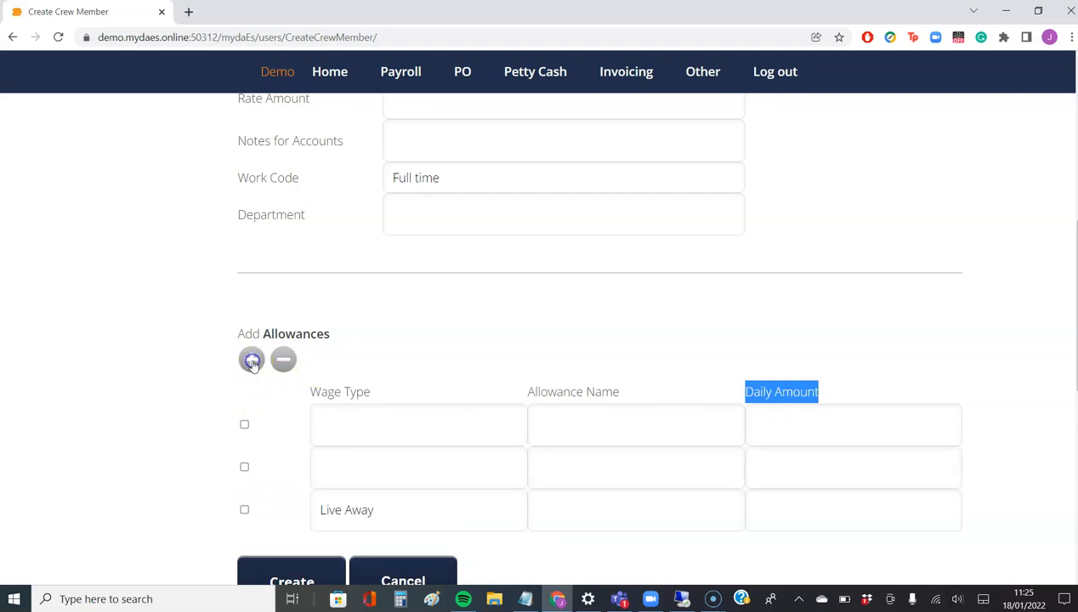
{"action": "left_click", "coordinate": [251, 360]}
{"action": "left_click", "coordinate": [245, 467]}
{"action": "left_click", "coordinate": [245, 511]}
{"action": "left_click", "coordinate": [245, 552]}
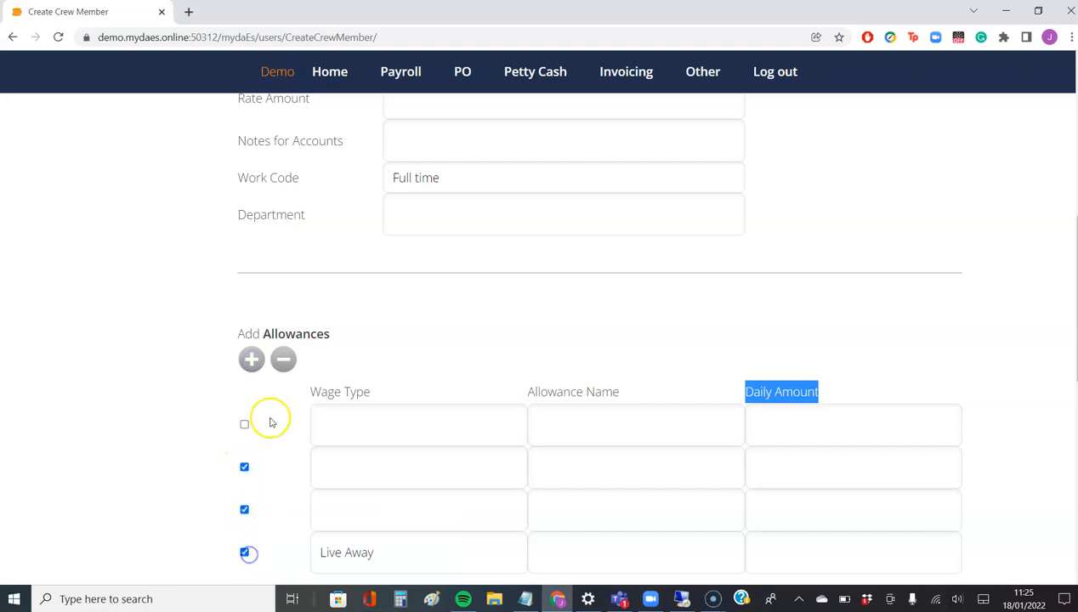
{"action": "left_click", "coordinate": [283, 360]}
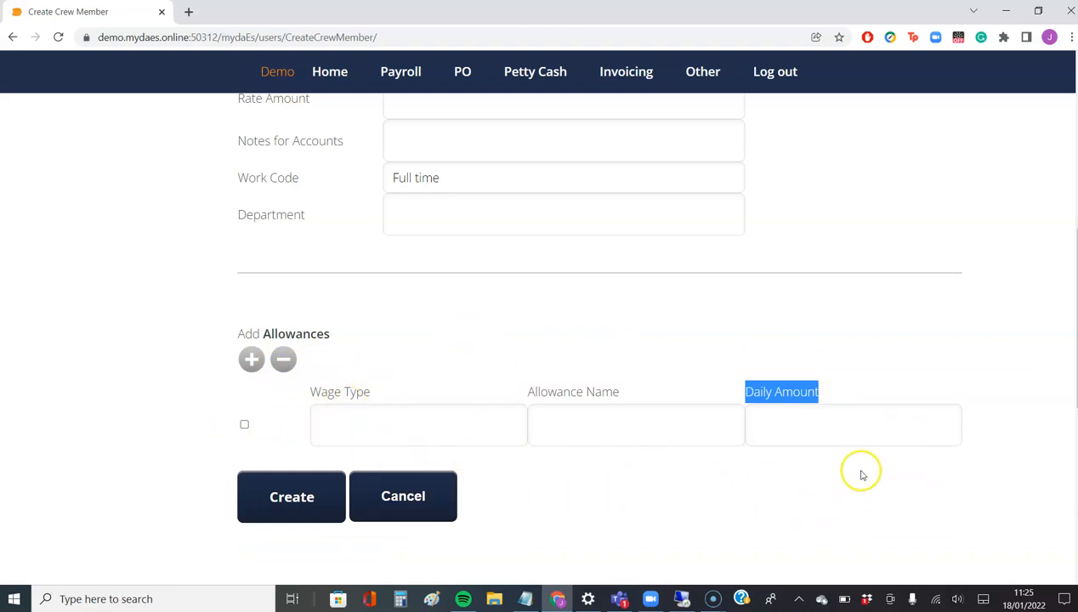
Step: Cancel the form and restart crew creation using an existing worker's name
{"action": "left_click", "coordinate": [493, 317]}
{"action": "left_click", "coordinate": [420, 473]}
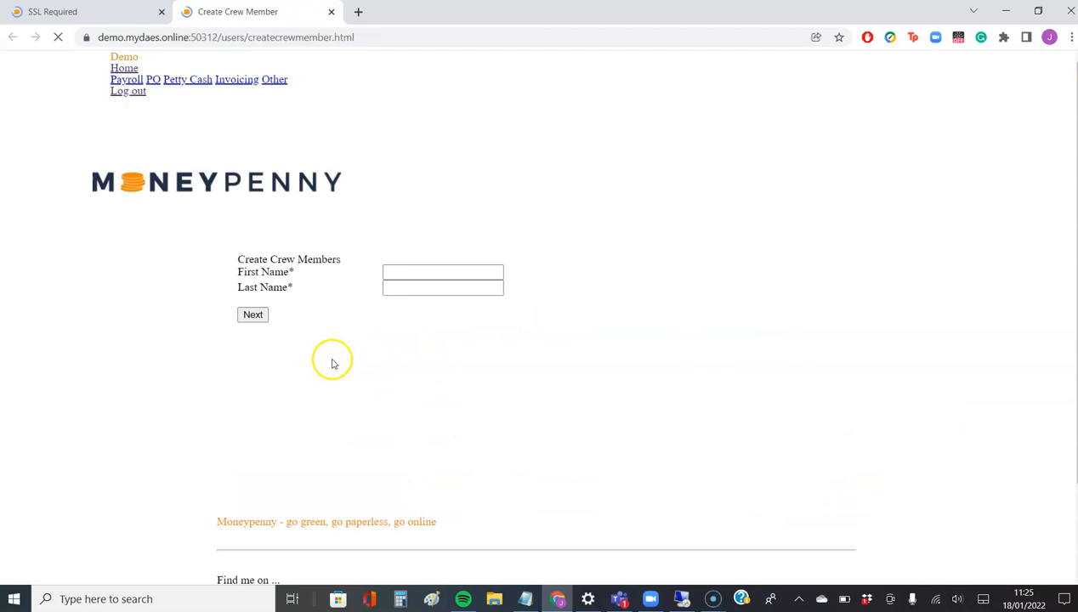
{"action": "left_click", "coordinate": [476, 304]}
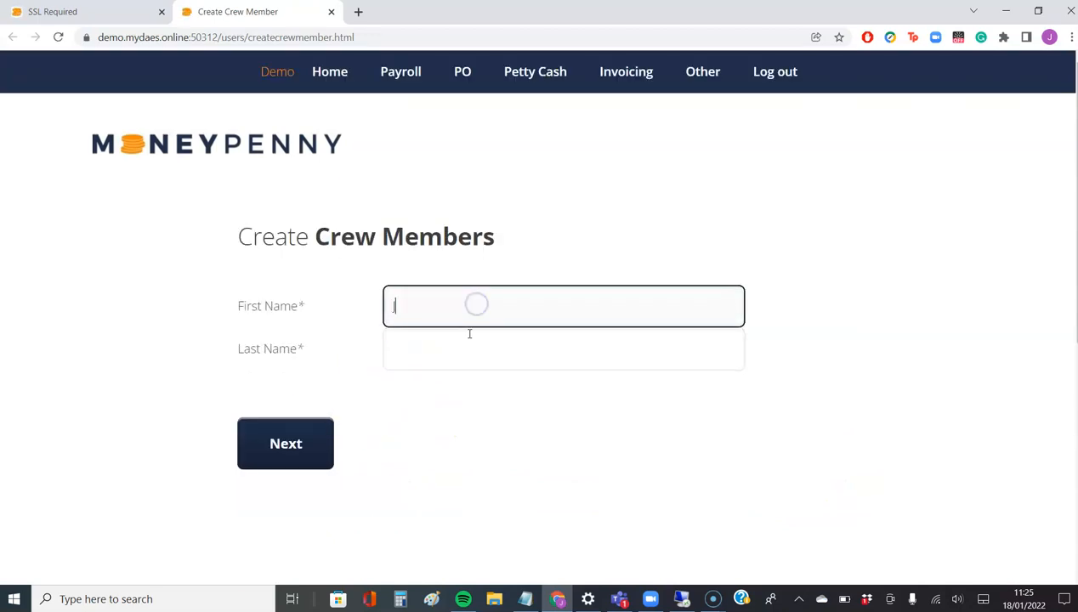
{"action": "key", "text": "Tab"}
{"action": "type", "text": "Sh"}
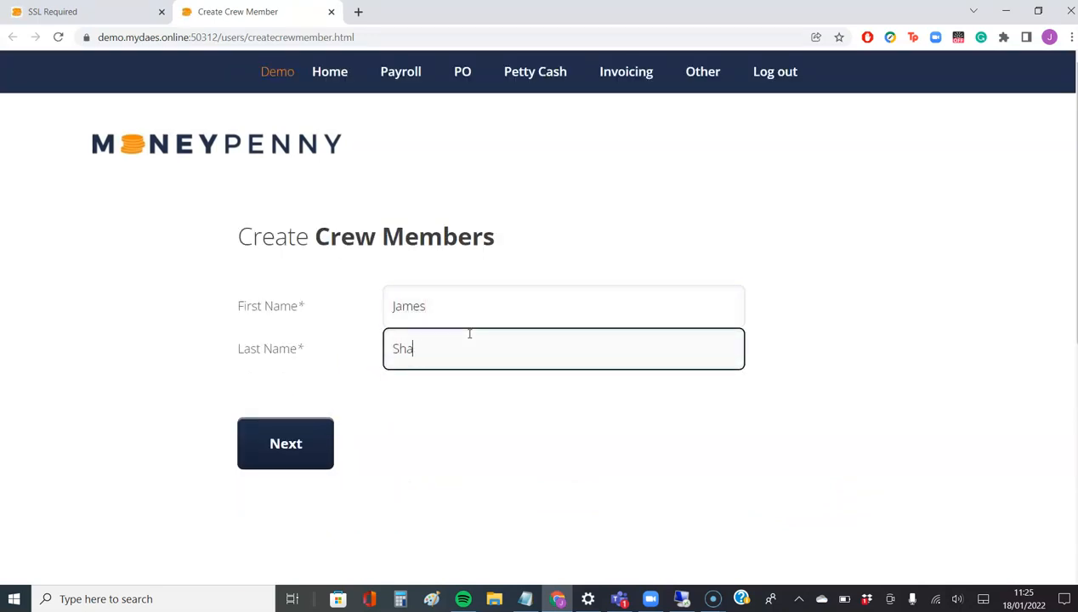
{"action": "left_click", "coordinate": [289, 441]}
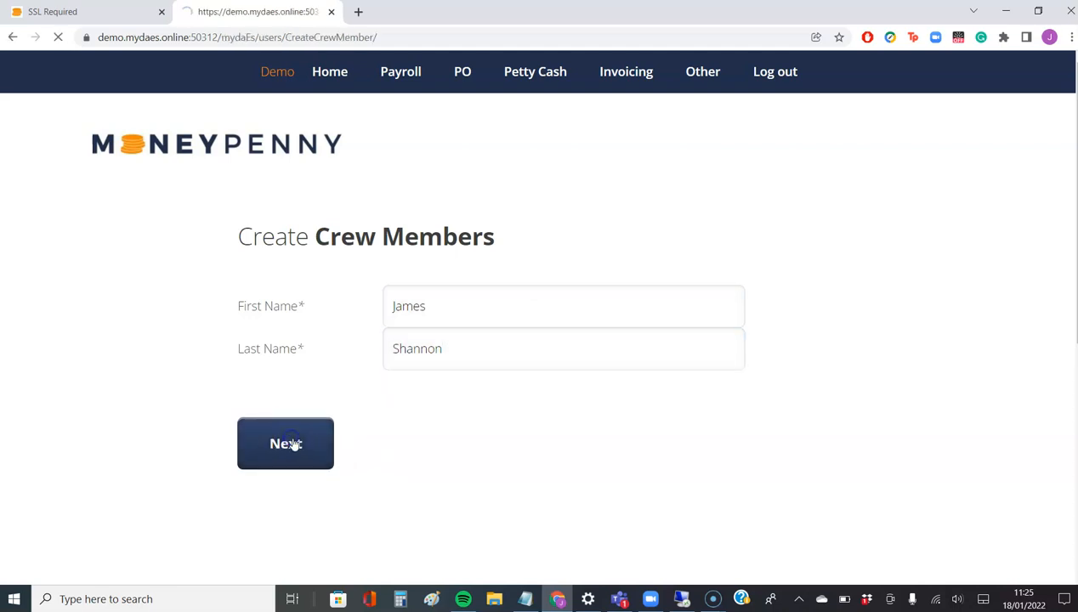
Step: Review the prefilled details: end date 01/12/2021, daily rate 397.22, Live Away allowance 50
{"action": "scroll", "coordinate": [536, 363], "scroll_direction": "down", "scroll_amount": 1}
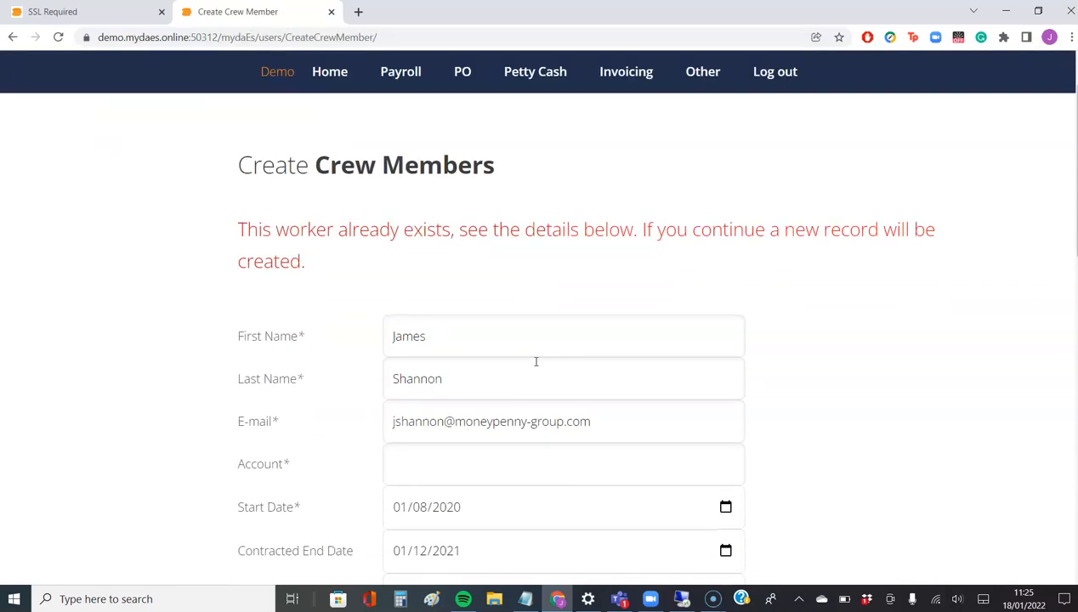
{"action": "scroll", "coordinate": [536, 361], "scroll_direction": "down", "scroll_amount": 1}
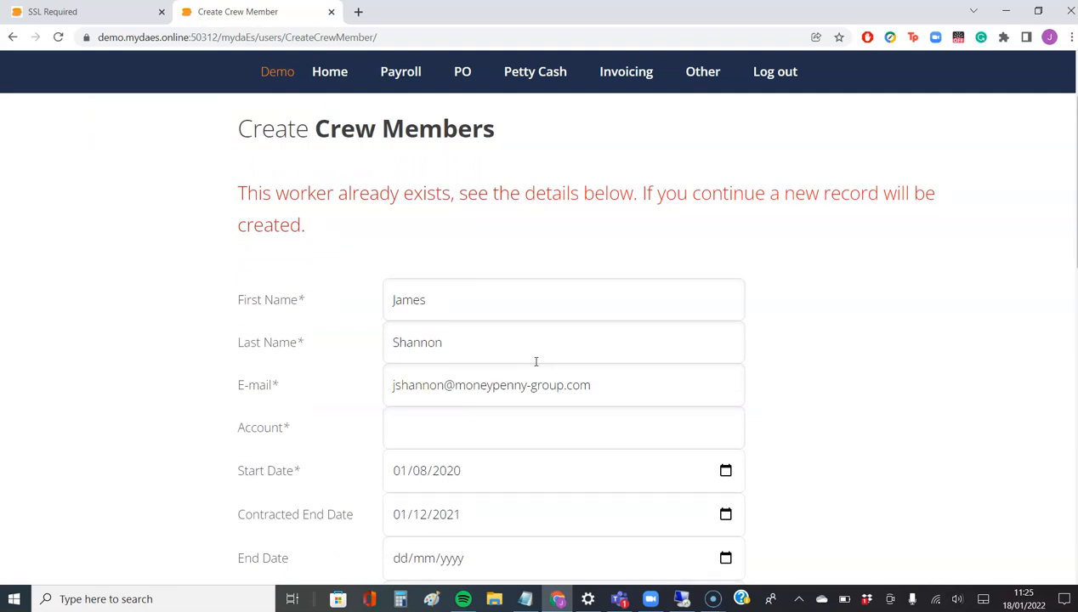
{"action": "scroll", "coordinate": [536, 361], "scroll_direction": "down", "scroll_amount": 2}
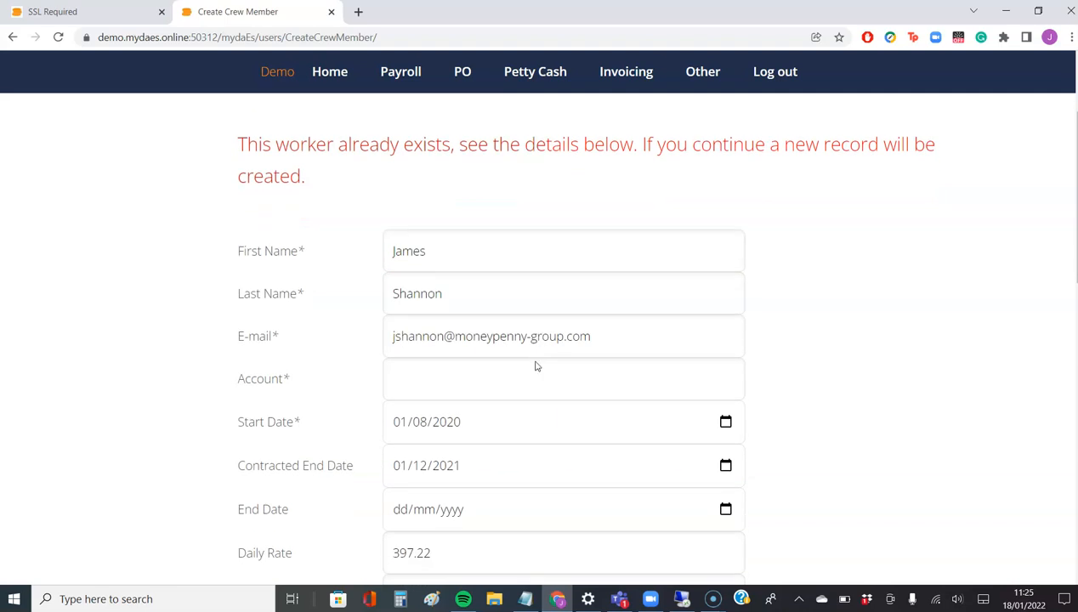
{"action": "scroll", "coordinate": [536, 367], "scroll_direction": "down", "scroll_amount": 2}
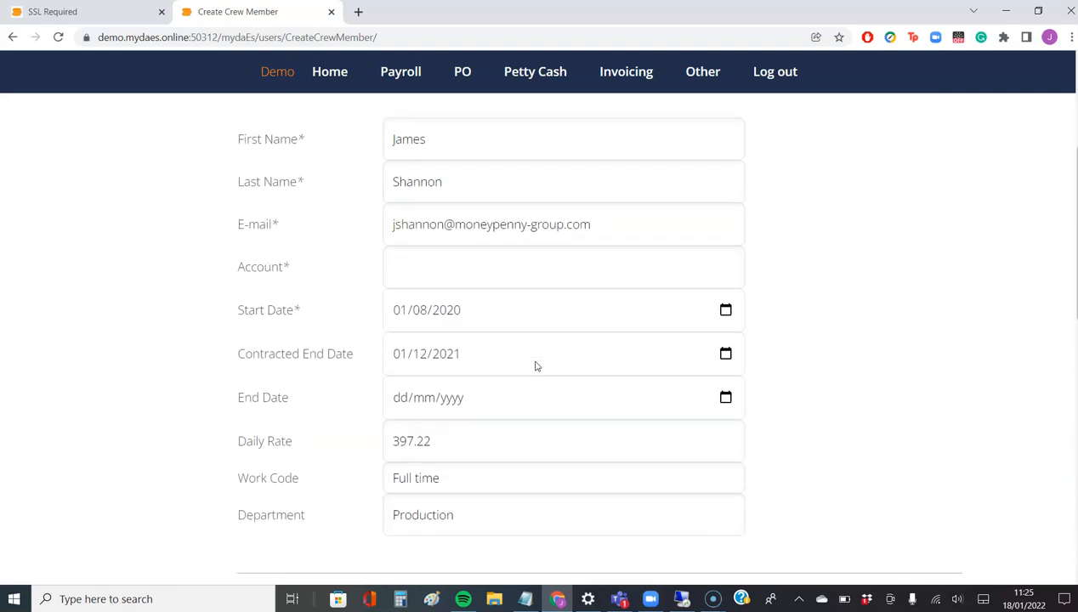
{"action": "scroll", "coordinate": [536, 366], "scroll_direction": "down", "scroll_amount": 1}
{"action": "scroll", "coordinate": [536, 366], "scroll_direction": "down", "scroll_amount": 1}
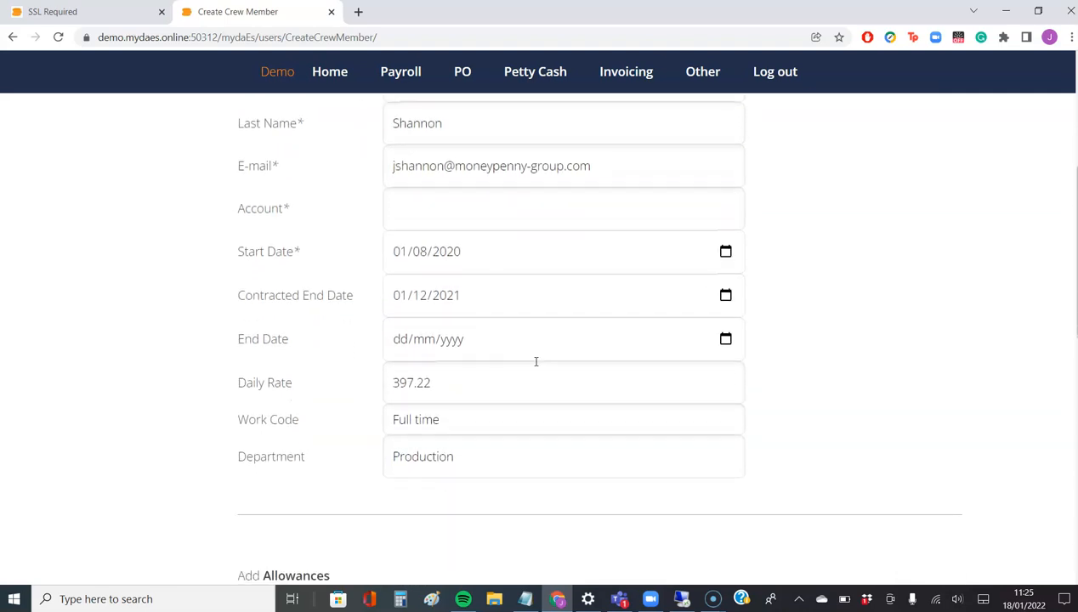
{"action": "left_click", "coordinate": [539, 343]}
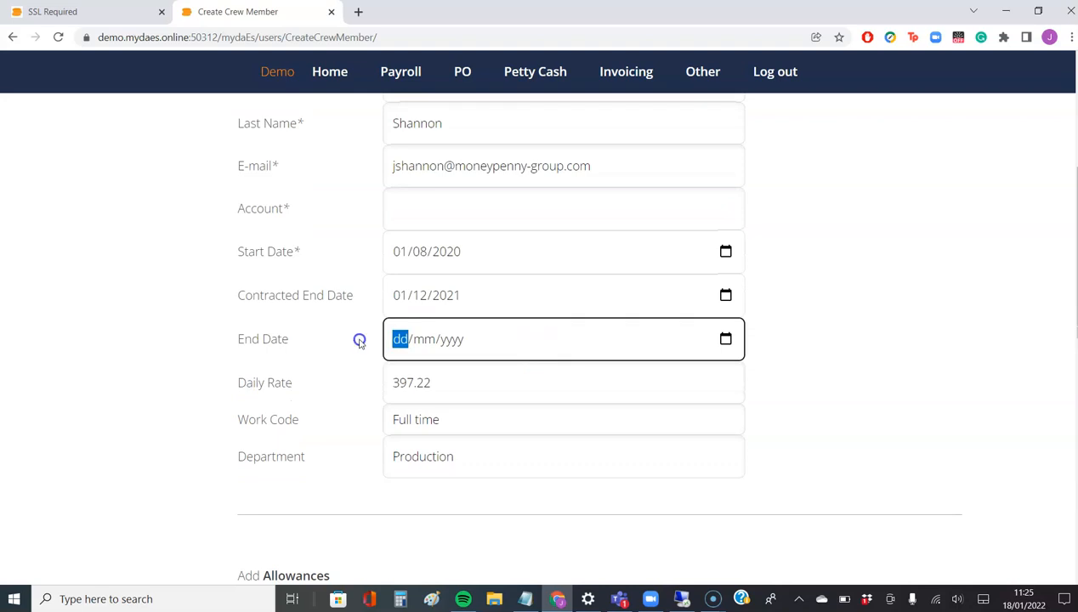
{"action": "left_click", "coordinate": [441, 393]}
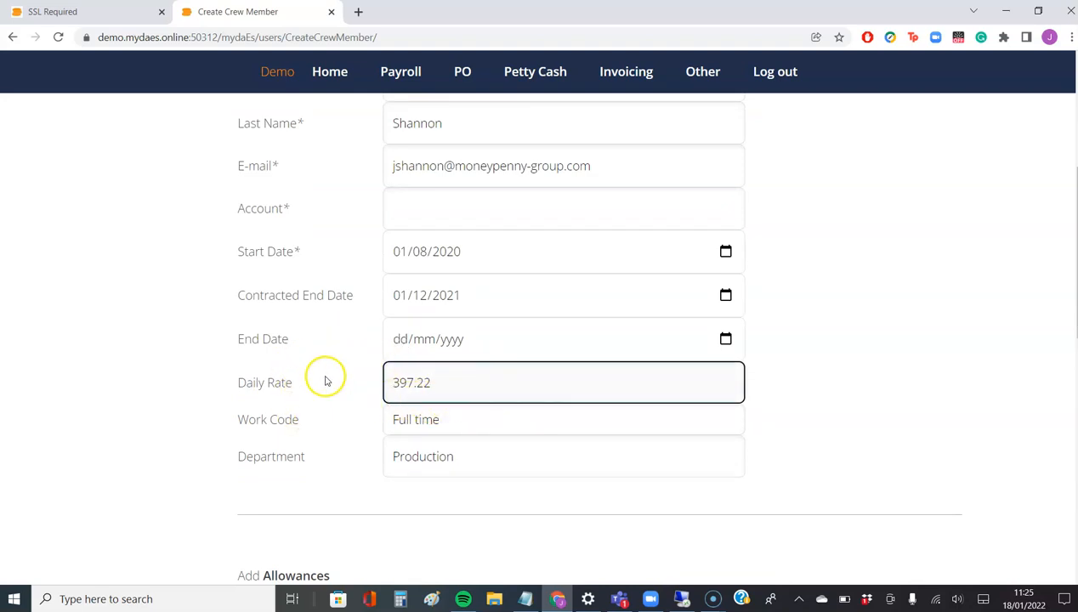
{"action": "scroll", "coordinate": [418, 393], "scroll_direction": "down", "scroll_amount": 2}
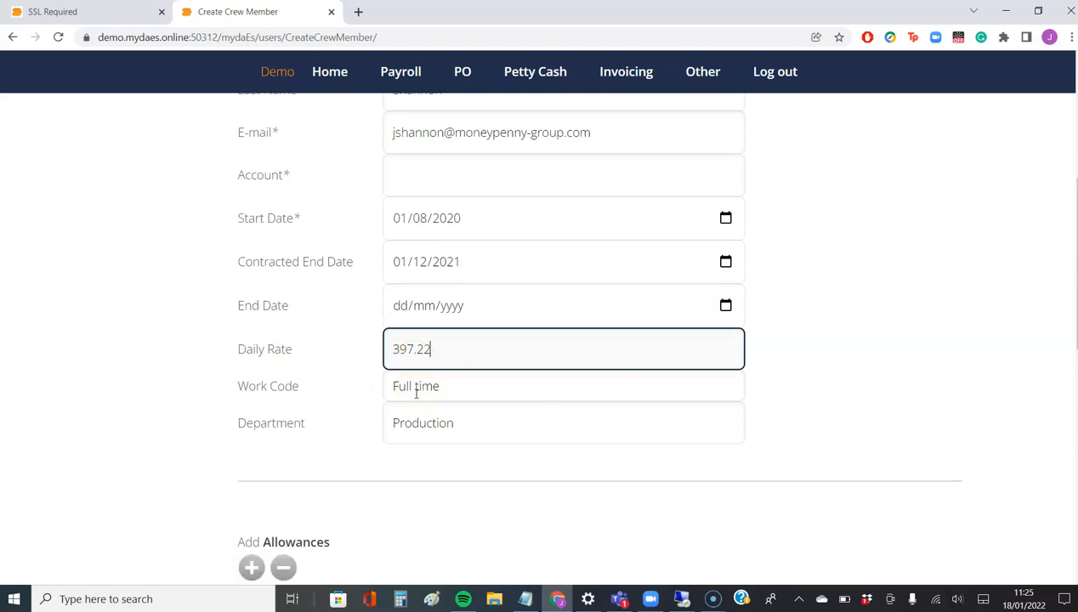
{"action": "scroll", "coordinate": [416, 399], "scroll_direction": "down", "scroll_amount": 2}
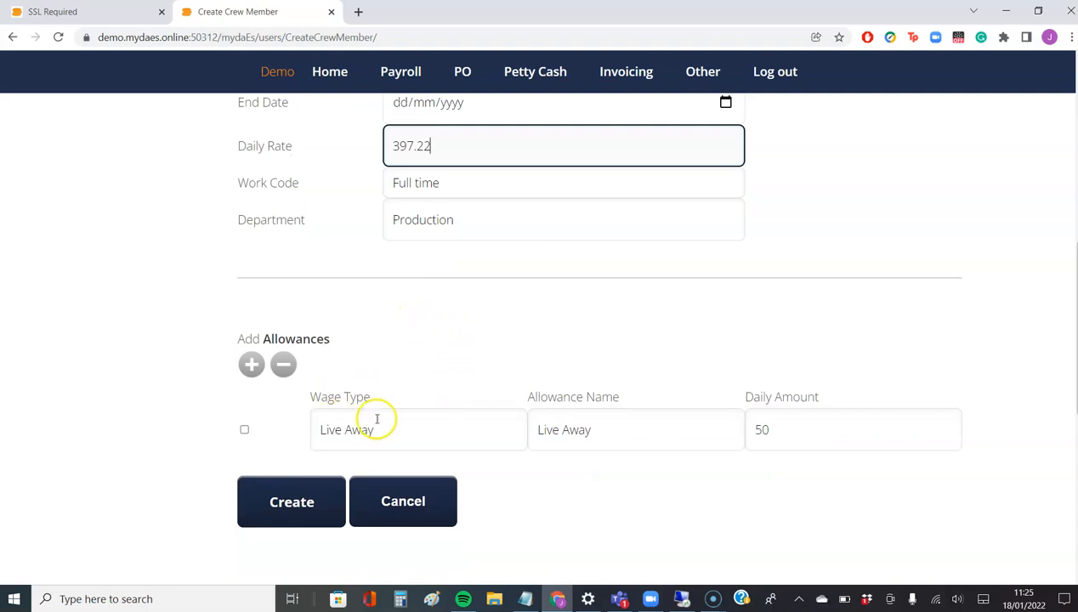
Step: Start a fresh crew member with the new worker's first and last name
{"action": "left_click", "coordinate": [406, 504]}
{"action": "left_click", "coordinate": [439, 302]}
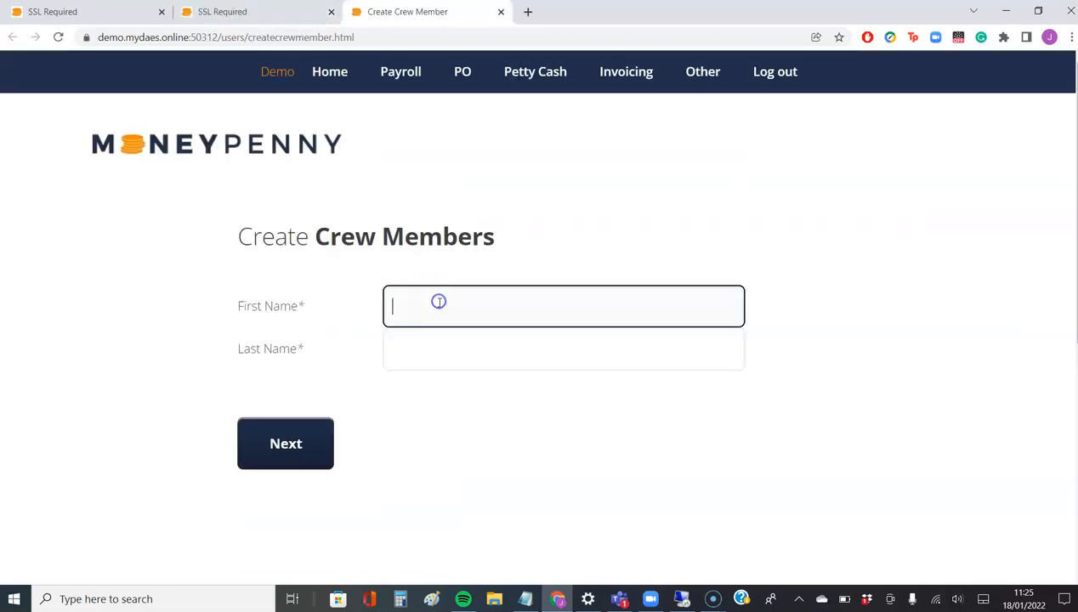
{"action": "type", "text": "James"}
{"action": "key", "text": "Tab"}
{"action": "type", "text": "S"}
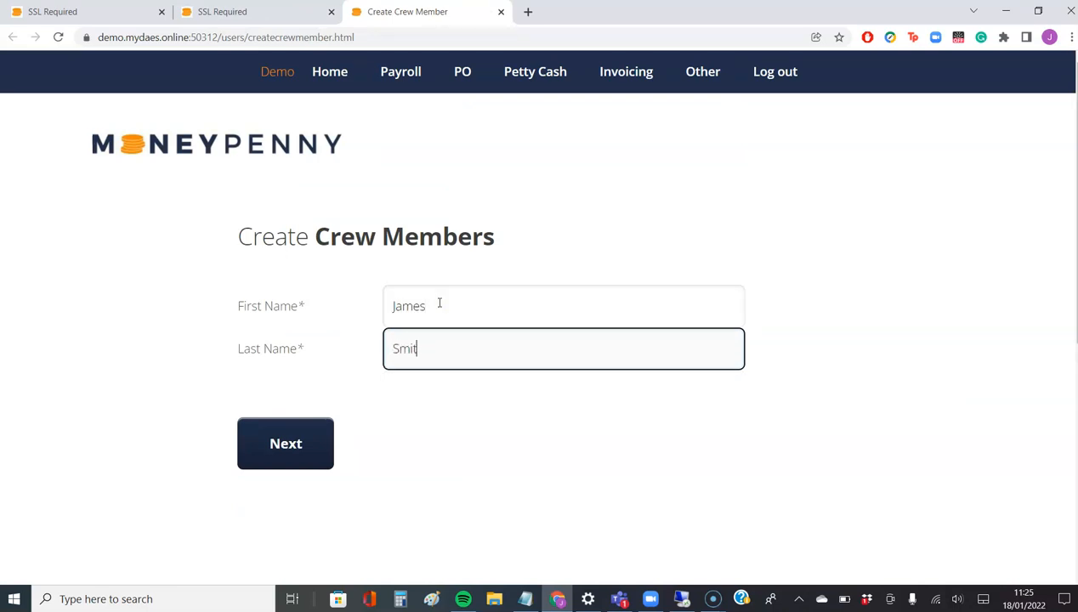
{"action": "type", "text": "mith"}
{"action": "left_click", "coordinate": [255, 447]}
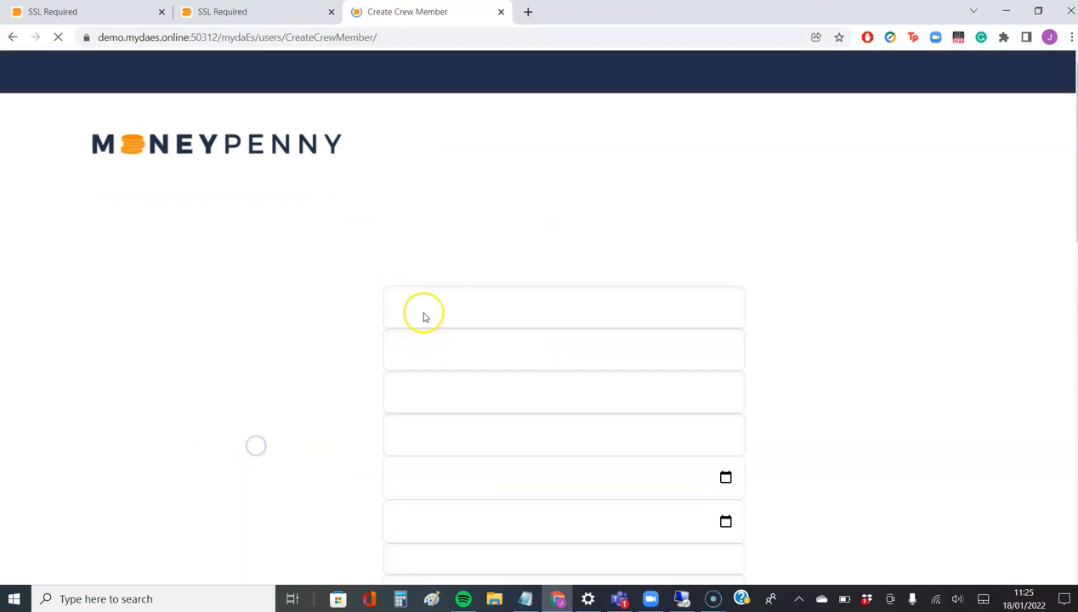
Step: Enter the e-mail address and assign account 1302 - Day Players
{"action": "left_click", "coordinate": [424, 399]}
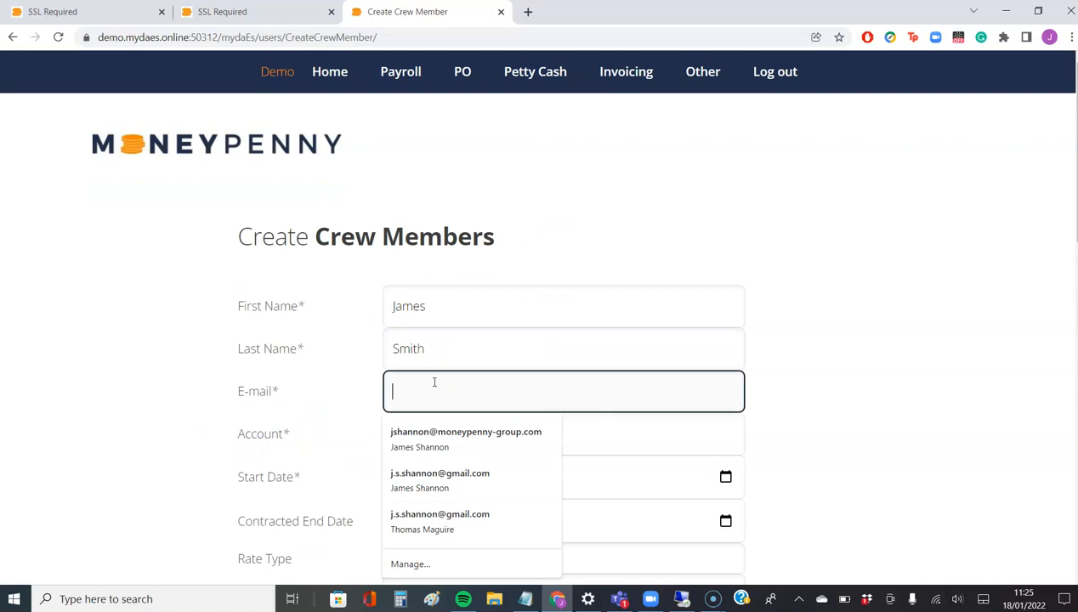
{"action": "type", "text": "p@p.com"}
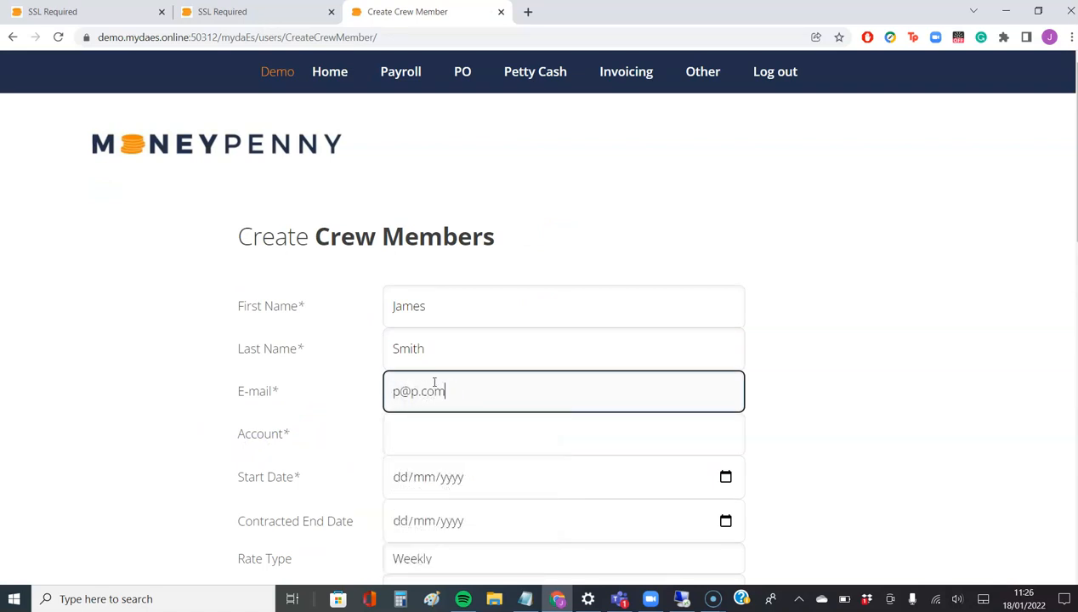
{"action": "key", "text": "Tab"}
{"action": "left_click", "coordinate": [459, 448]}
{"action": "left_click", "coordinate": [440, 475]}
{"action": "scroll", "coordinate": [416, 398], "scroll_direction": "down", "scroll_amount": 1}
{"action": "scroll", "coordinate": [417, 398], "scroll_direction": "down", "scroll_amount": 3}
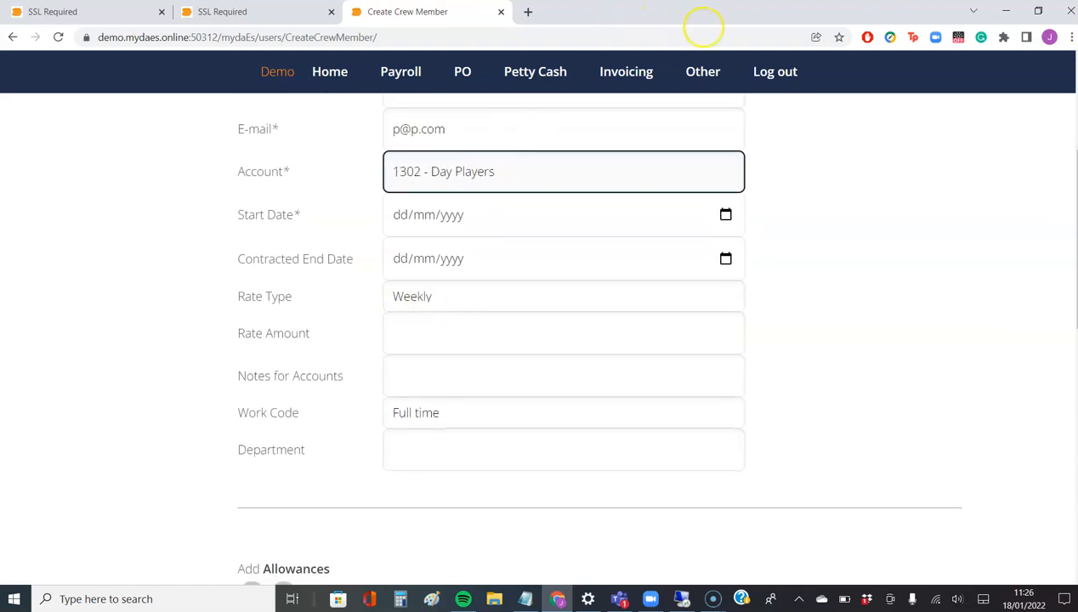
Step: Set the start date to 01/01/2022 and the contracted end date to 02/02/2022
{"action": "left_click", "coordinate": [403, 226]}
{"action": "type", "text": "01/01/2022"}
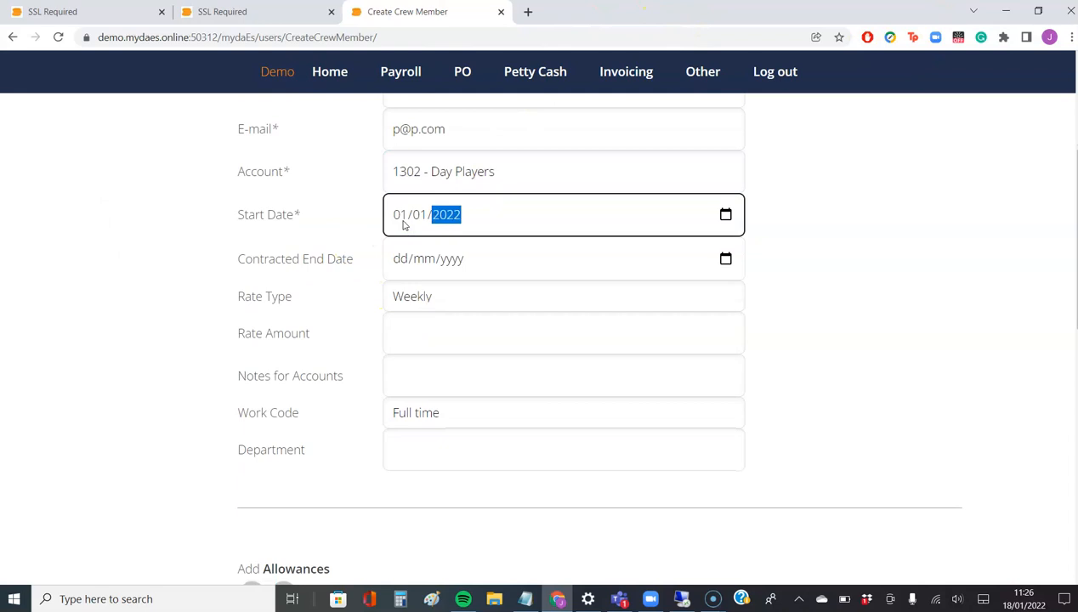
{"action": "key", "text": "Tab"}
{"action": "type", "text": "01"}
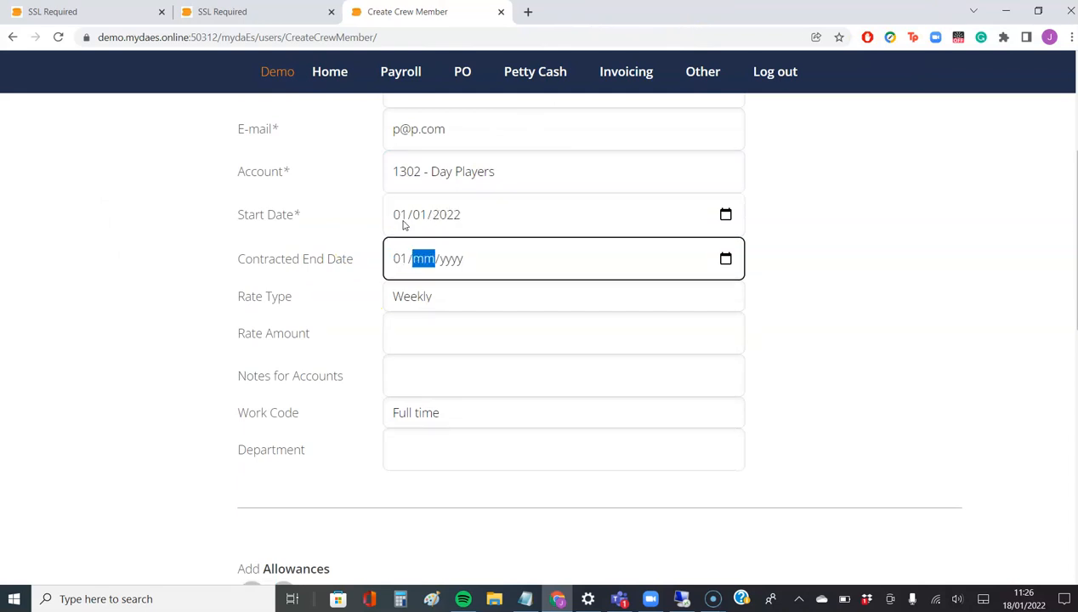
{"action": "key", "text": "shift+Tab"}
{"action": "type", "text": "0202"}
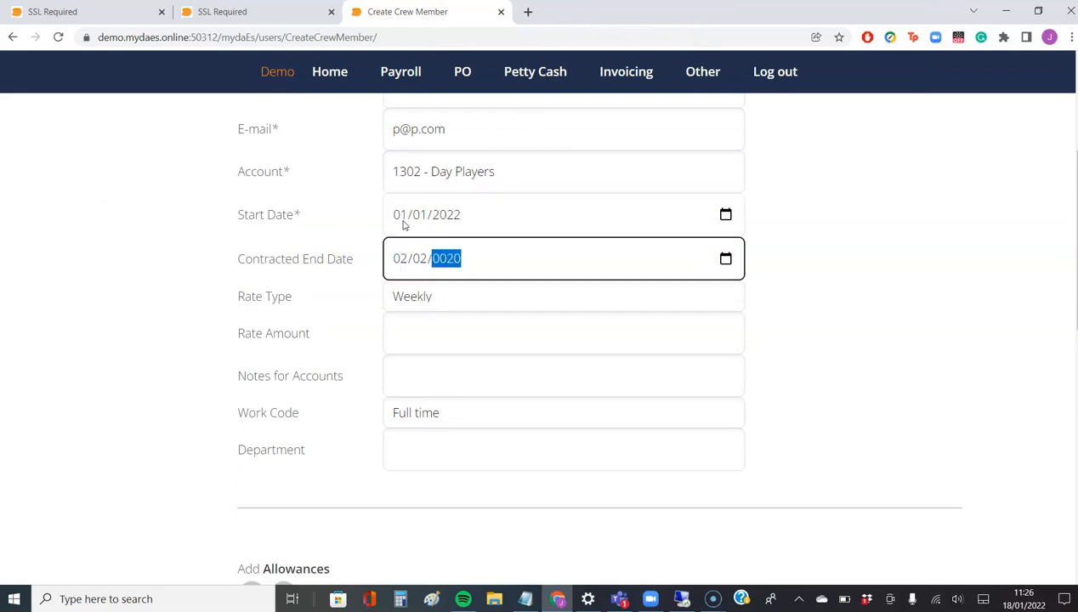
Step: Enter rate 1083.33, note 'only for a month', and Production as the department
{"action": "left_click", "coordinate": [405, 334]}
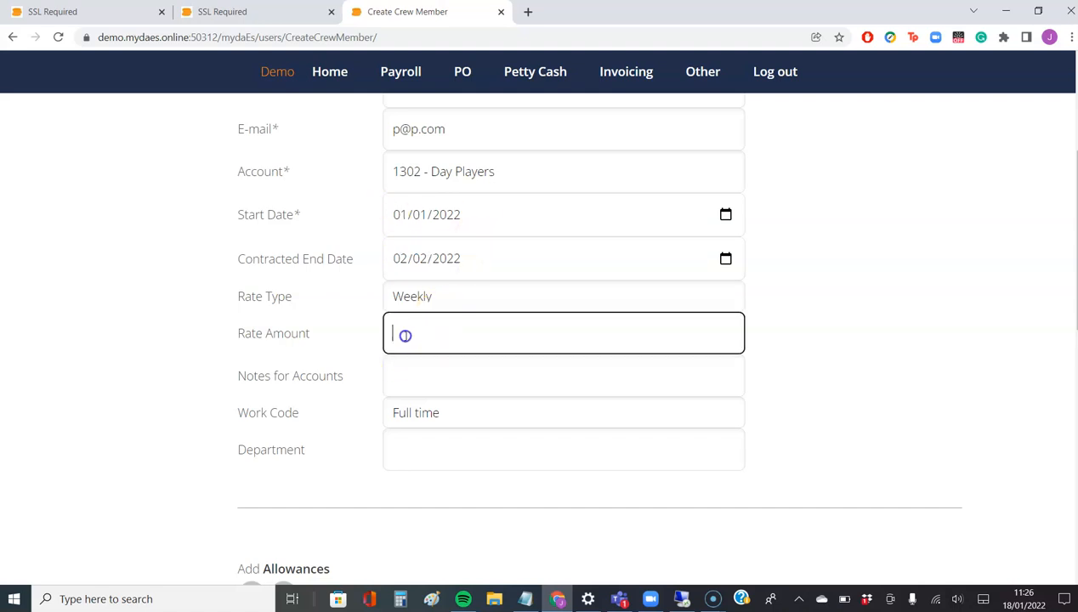
{"action": "type", "text": "1083.33"}
{"action": "left_click", "coordinate": [431, 383]}
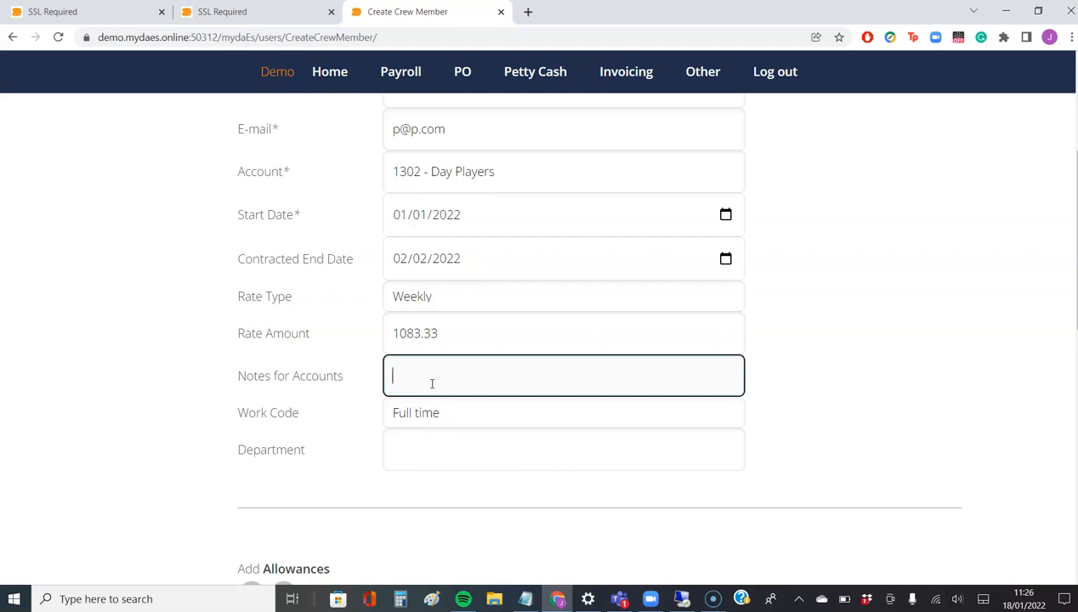
{"action": "type", "text": "only for a month"}
{"action": "left_click", "coordinate": [413, 455]}
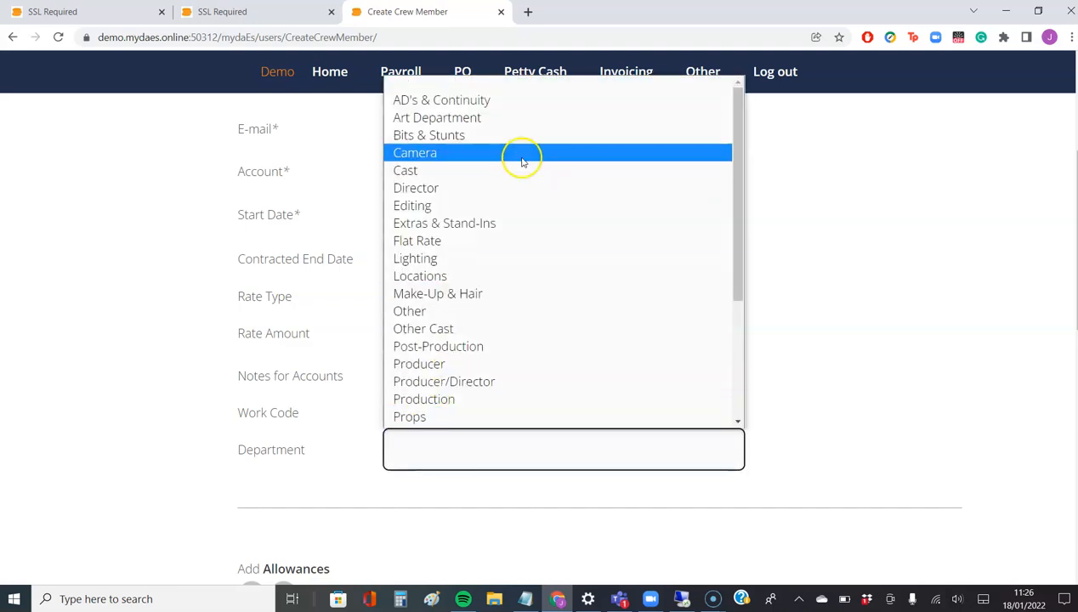
{"action": "left_click", "coordinate": [424, 398]}
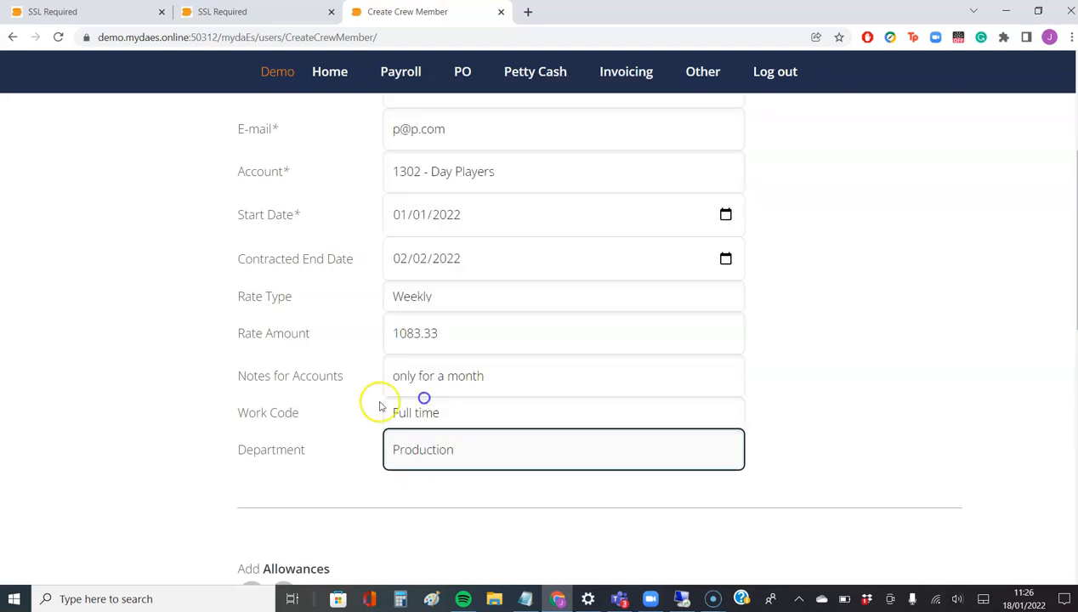
Step: Add a Live Away allowance named 'Shoot only' at 35.00 daily
{"action": "scroll", "coordinate": [548, 392], "scroll_direction": "down", "scroll_amount": 5}
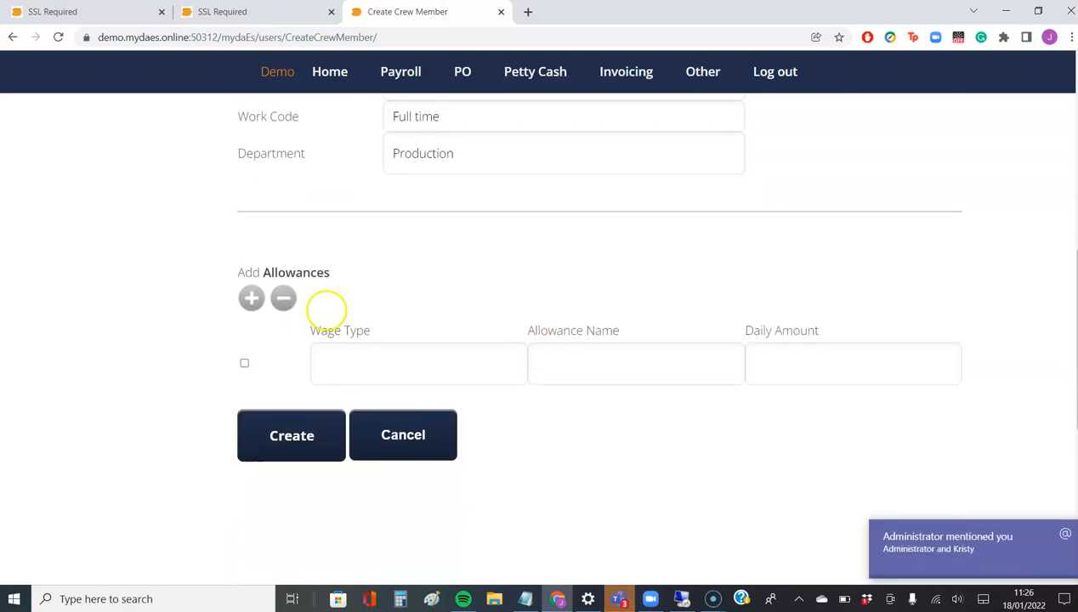
{"action": "left_click", "coordinate": [251, 300]}
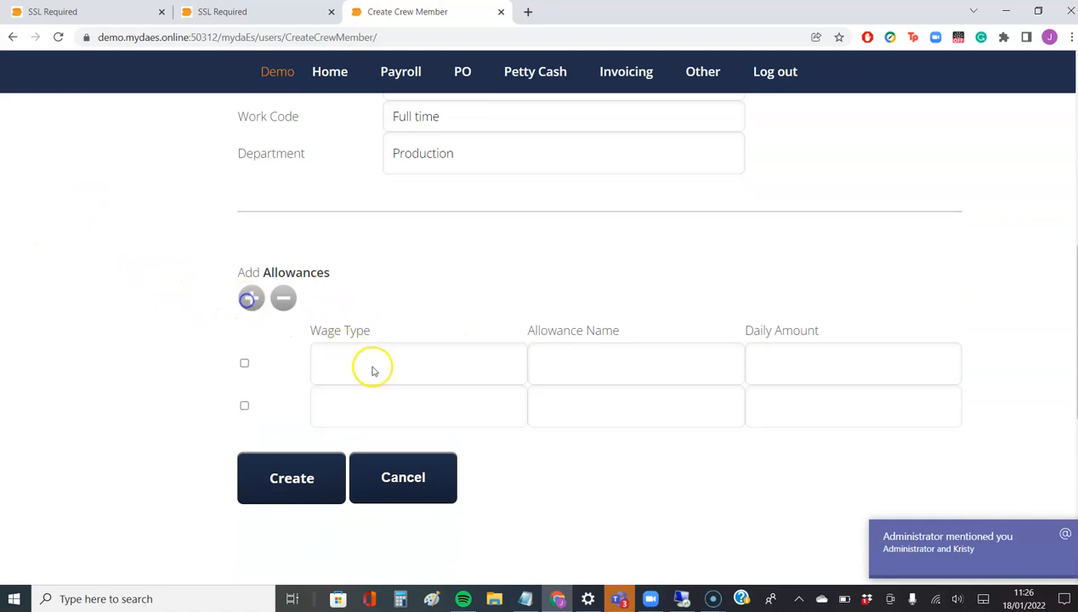
{"action": "left_click", "coordinate": [371, 370]}
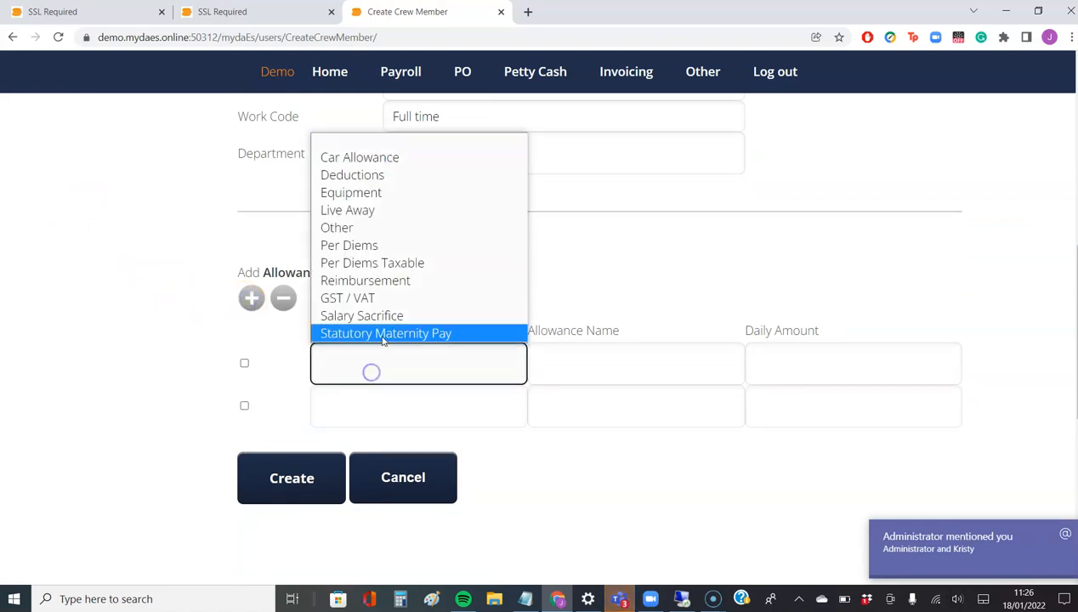
{"action": "left_click", "coordinate": [375, 210]}
{"action": "left_click", "coordinate": [618, 373]}
{"action": "type", "text": "SHoot"}
{"action": "type", "text": "ot only"}
{"action": "left_click", "coordinate": [797, 362]}
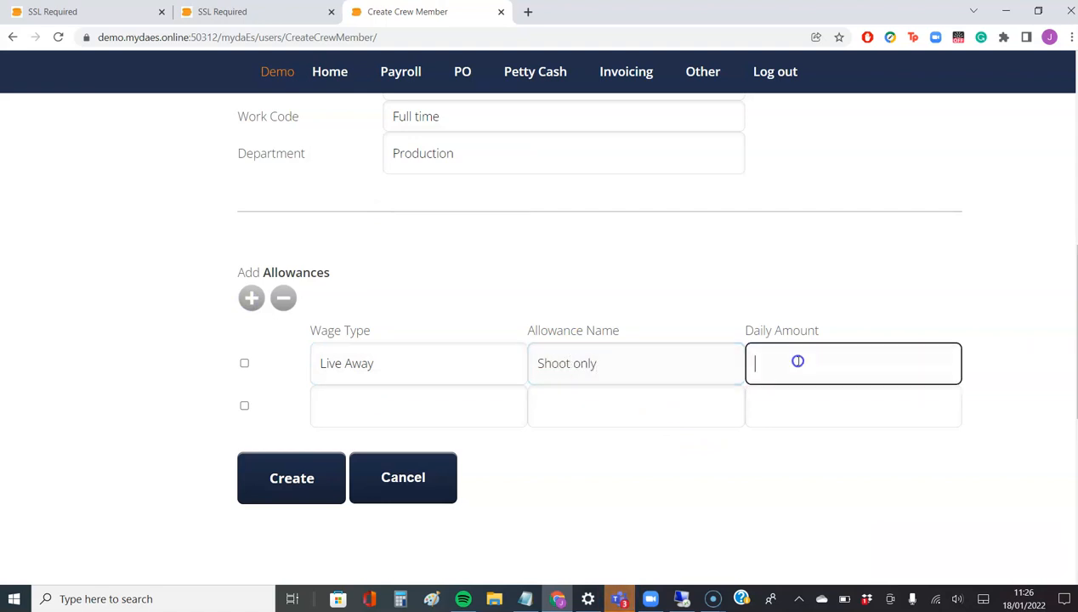
{"action": "type", "text": "35.00"}
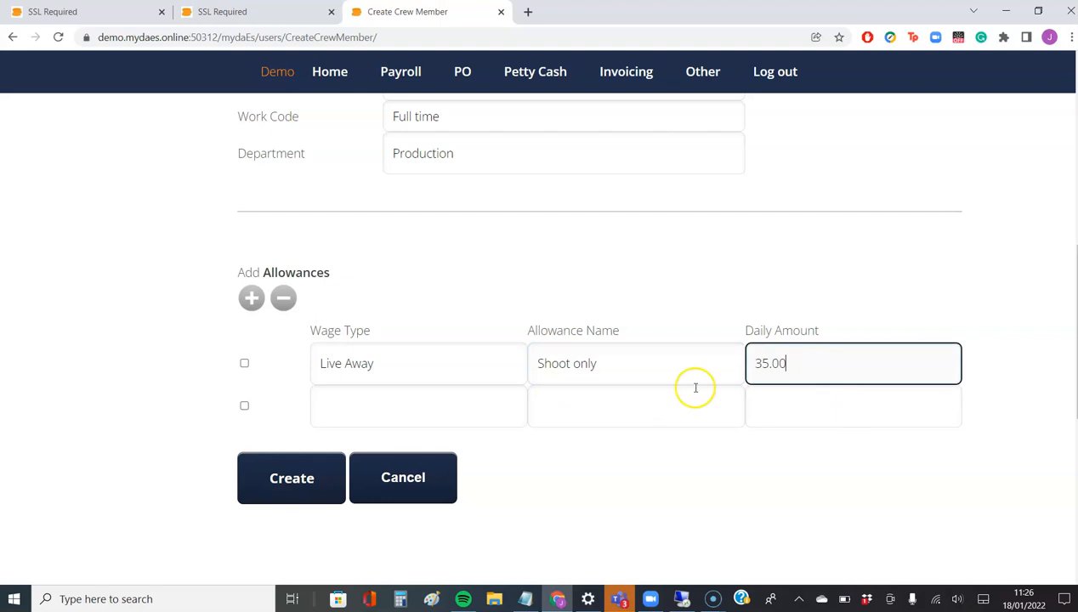
Step: Remove the empty allowance row and create the crew member
{"action": "left_click", "coordinate": [244, 406]}
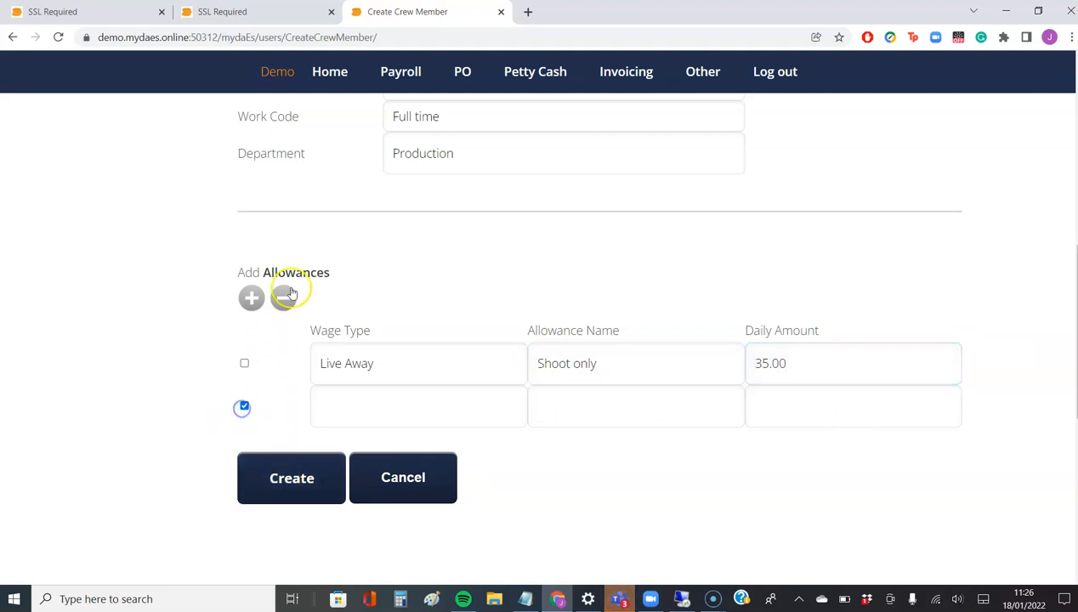
{"action": "left_click", "coordinate": [283, 297]}
{"action": "left_click", "coordinate": [281, 436]}
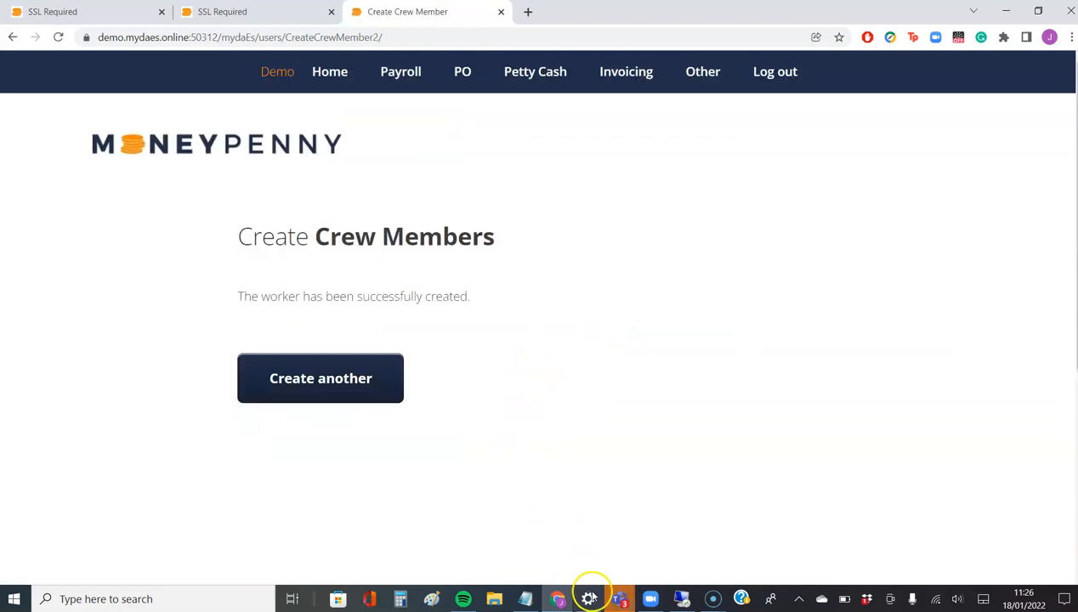
Step: Back on the desktop, close the open crew record and the crew list
{"action": "left_click", "coordinate": [681, 600]}
{"action": "left_click", "coordinate": [652, 509]}
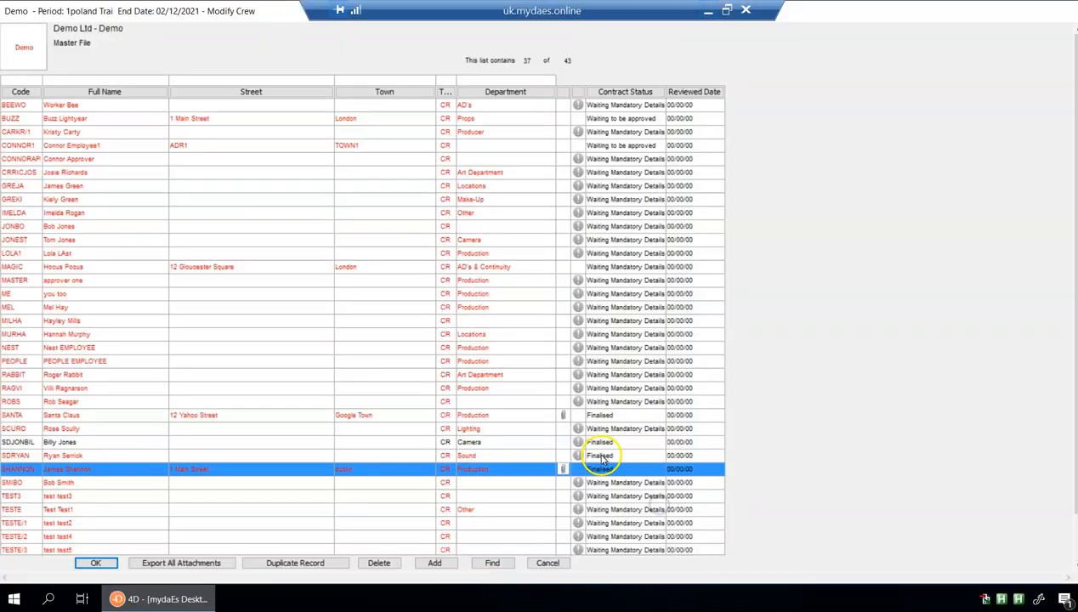
{"action": "left_click", "coordinate": [297, 387]}
{"action": "left_click", "coordinate": [151, 90]}
{"action": "left_click", "coordinate": [109, 335]}
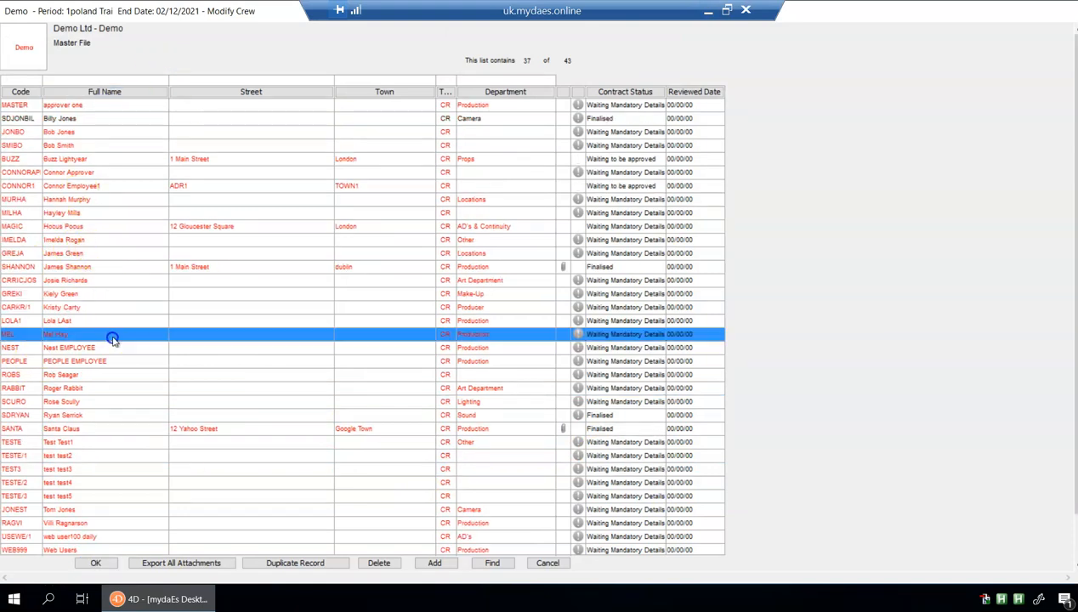
{"action": "left_click", "coordinate": [547, 563]}
Step: Reopen the crew list, sort it by Full Name and open the new crew member's record
{"action": "left_click", "coordinate": [484, 29]}
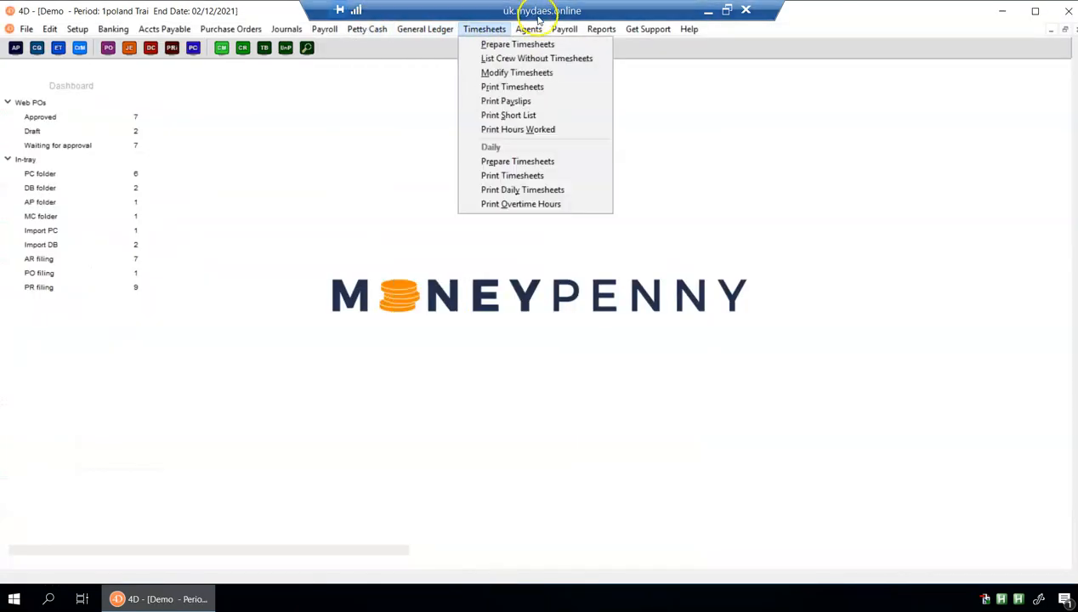
{"action": "left_click", "coordinate": [568, 44]}
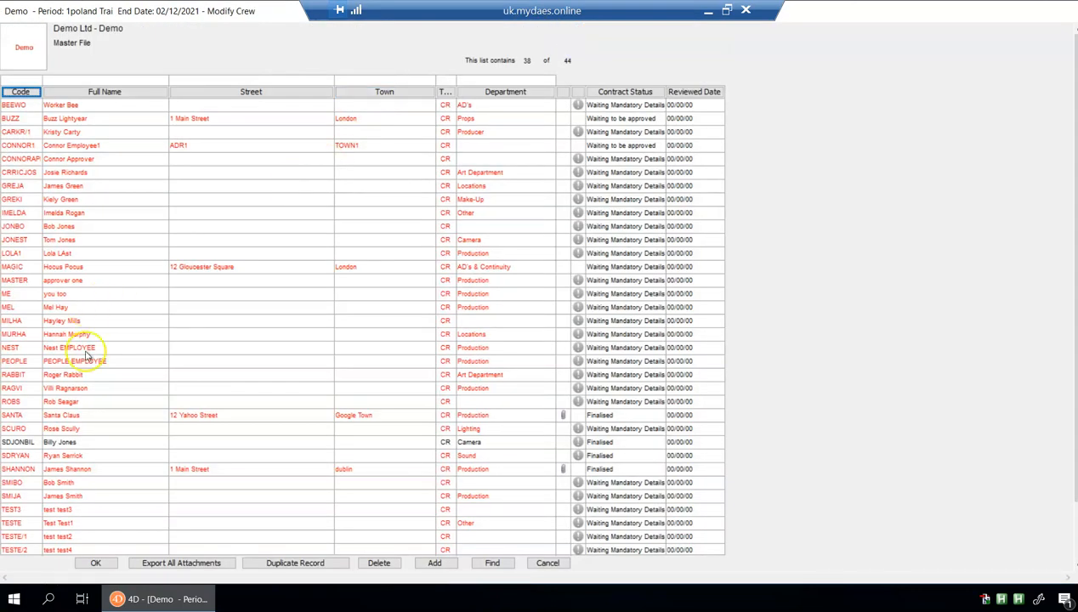
{"action": "left_click", "coordinate": [96, 90]}
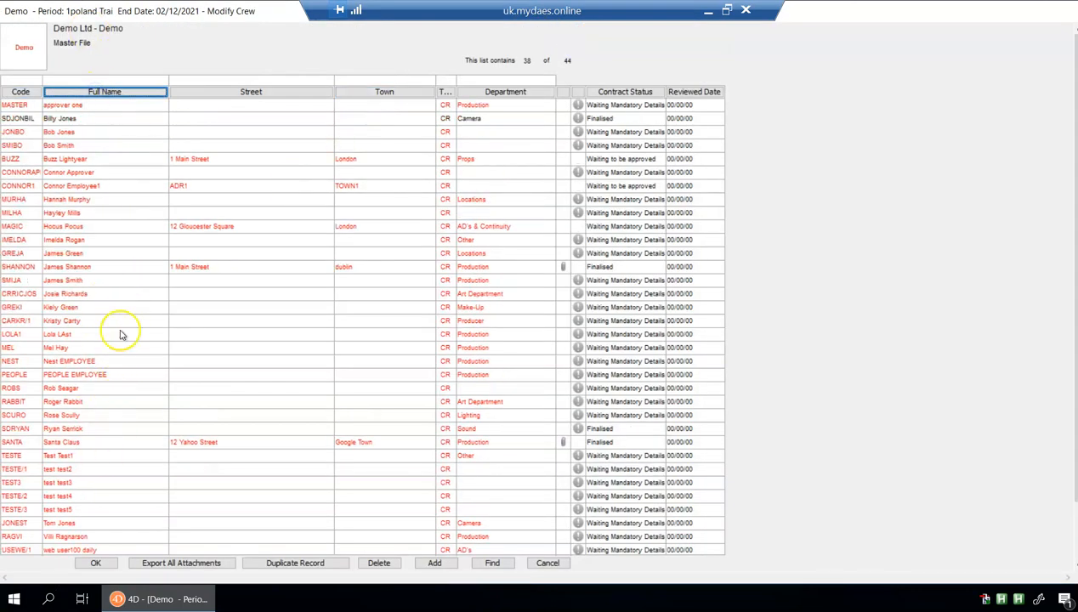
{"action": "left_click", "coordinate": [102, 281]}
{"action": "double_click", "coordinate": [107, 283]}
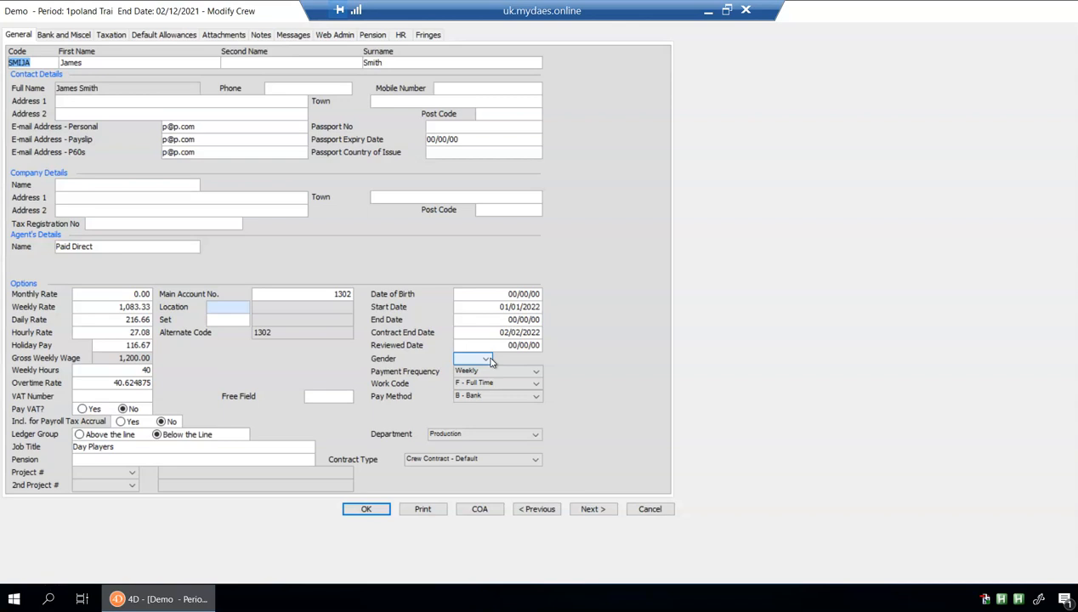
Step: Review the record's weekly rate 1,083.33, 2022 contract dates and Production department
{"action": "left_click", "coordinate": [459, 435]}
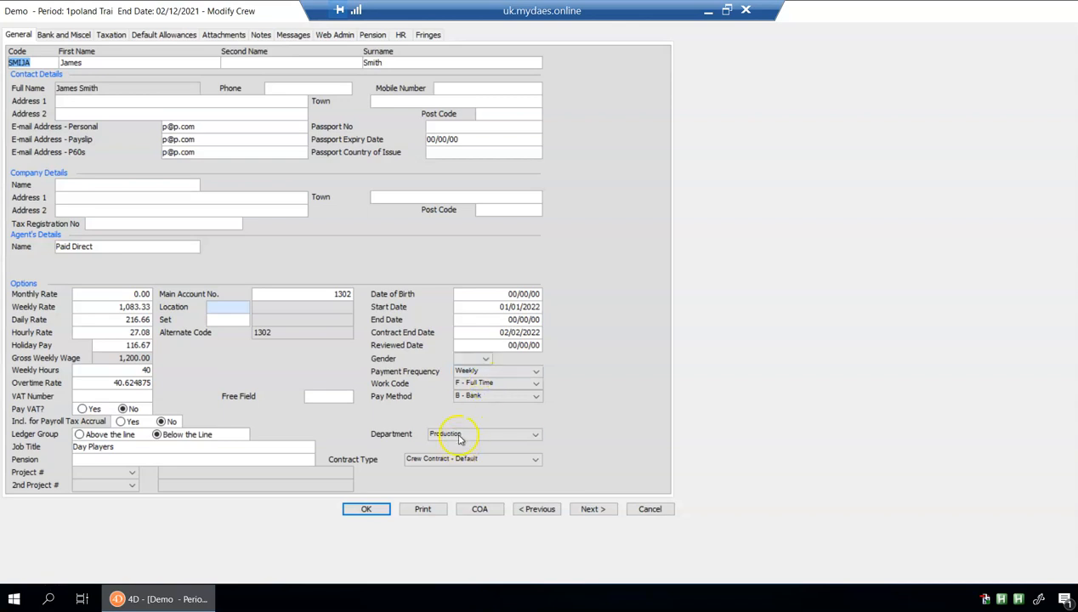
Step: Check the 'only for a month' rate comment, then view the 35.00 Live Away default allowance
{"action": "left_click", "coordinate": [261, 36]}
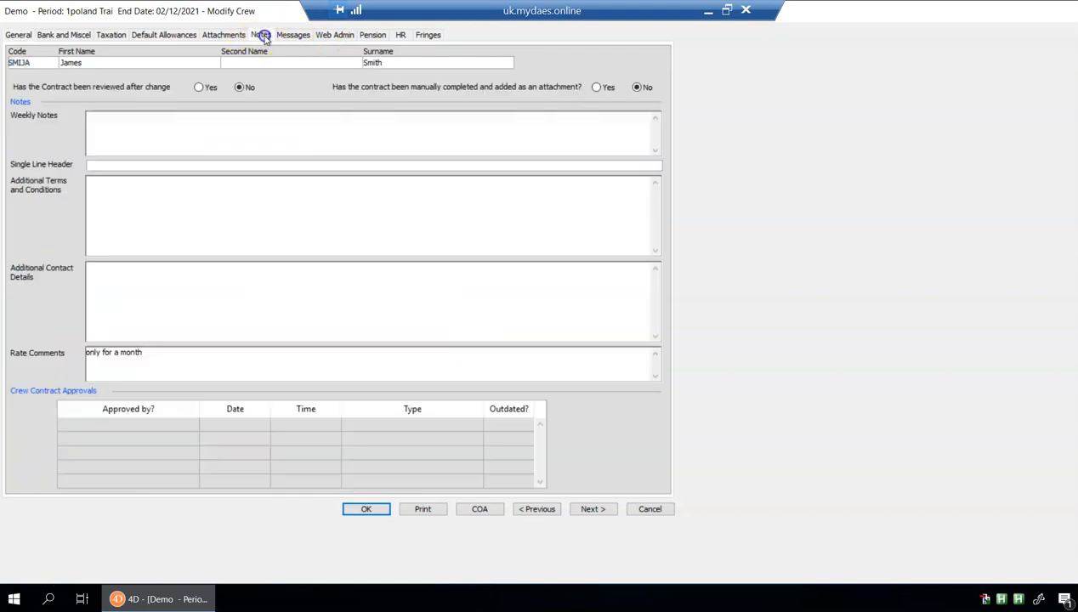
{"action": "left_click_drag", "start_coordinate": [146, 355], "coordinate": [51, 352]}
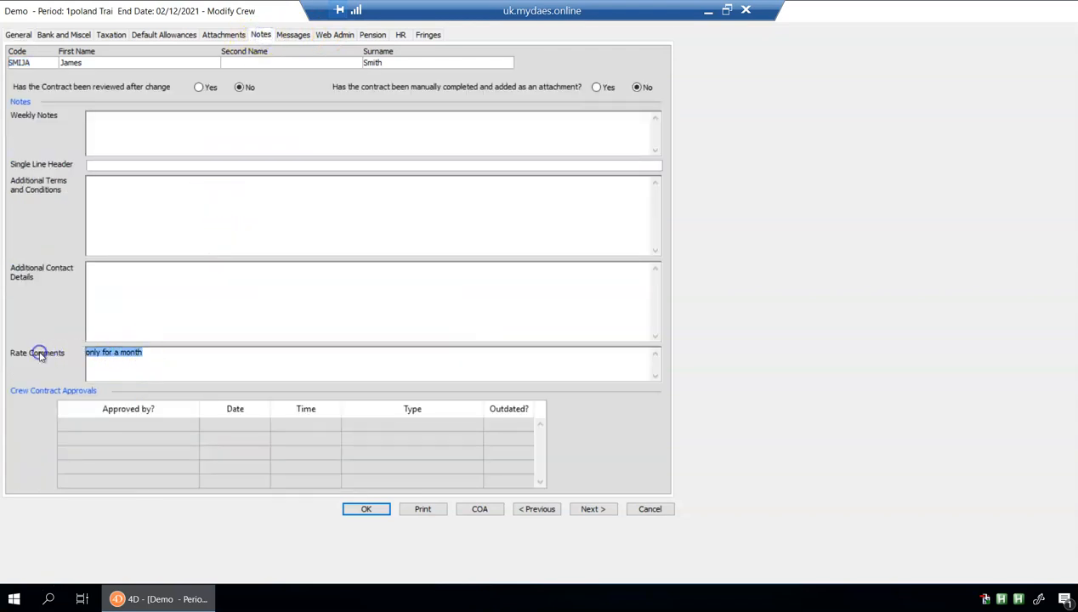
{"action": "left_click", "coordinate": [155, 36]}
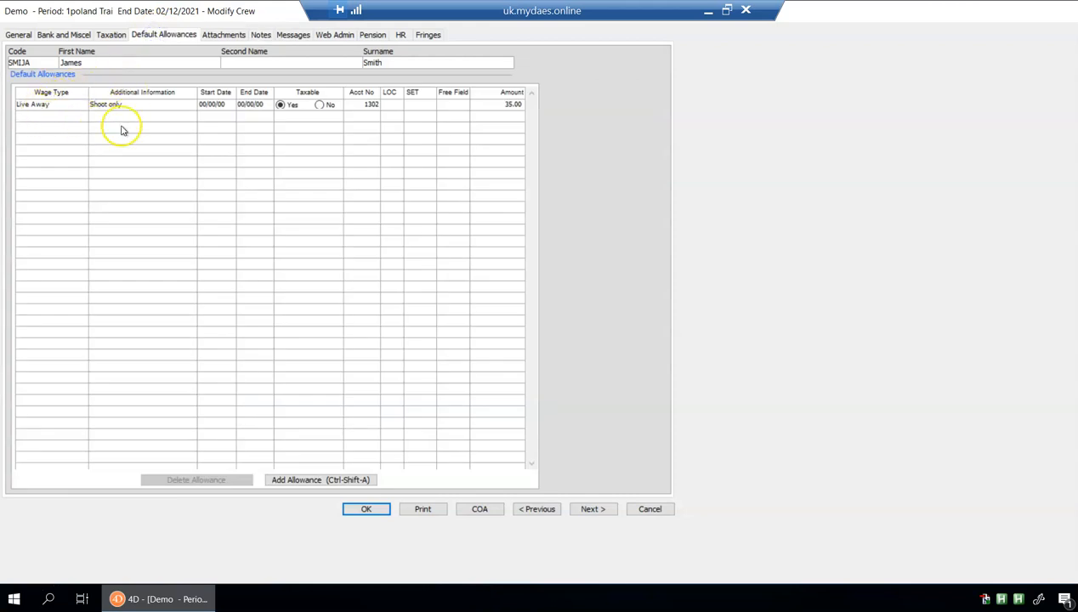